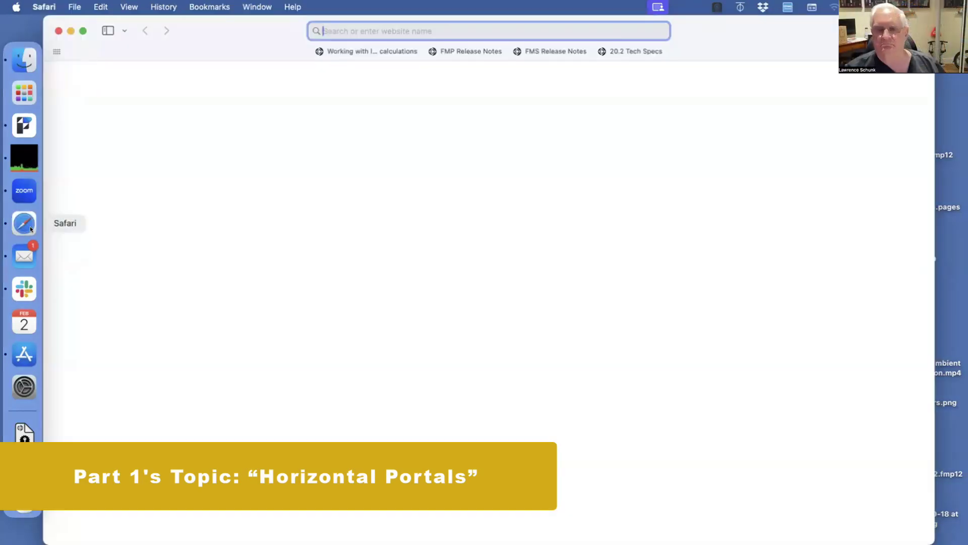
# Load the FMTraining.tv site via 'fmtr' in Safari and jump to its Live Training schedule.
pyautogui.write('fmtraining.tv')
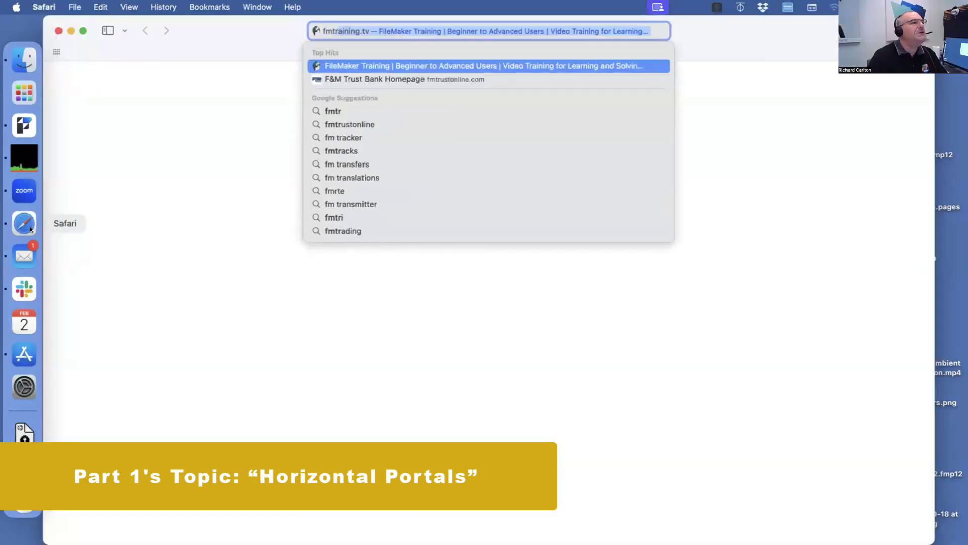
pyautogui.press('Return')
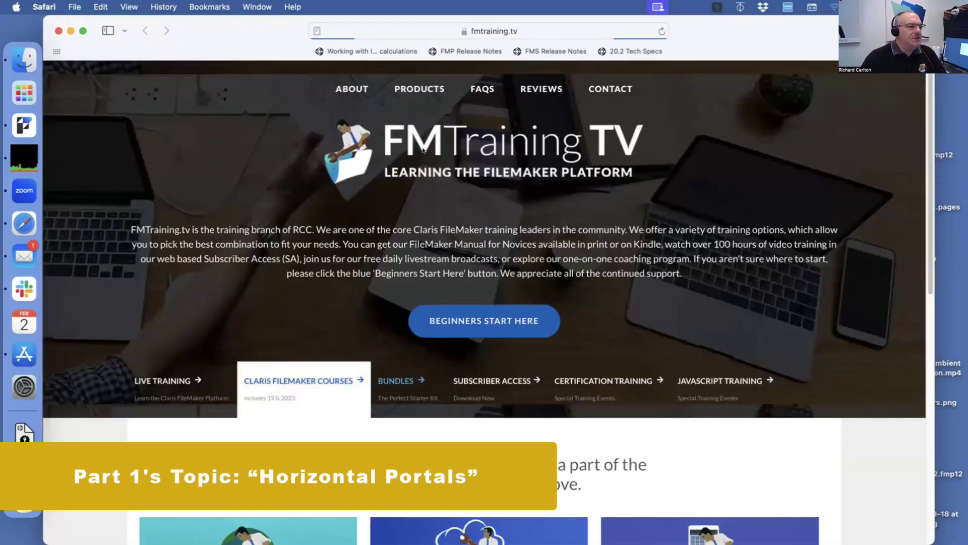
pyautogui.click(156, 381)
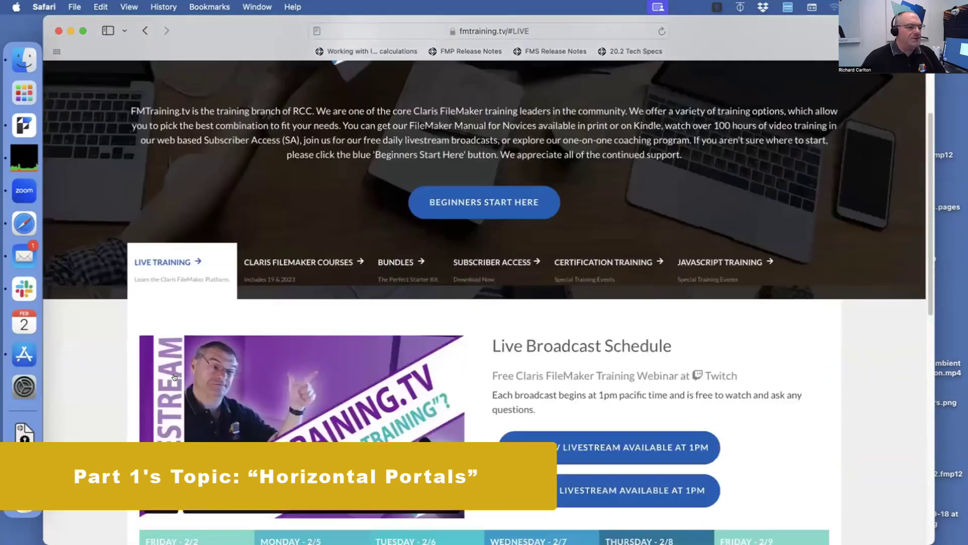
# Show the Bundles section with the Basic, Plus and Complete annual subscriptions ($199, $299, $399).
pyautogui.scroll(-8, 179, 376)
pyautogui.scroll(3, 179, 376)
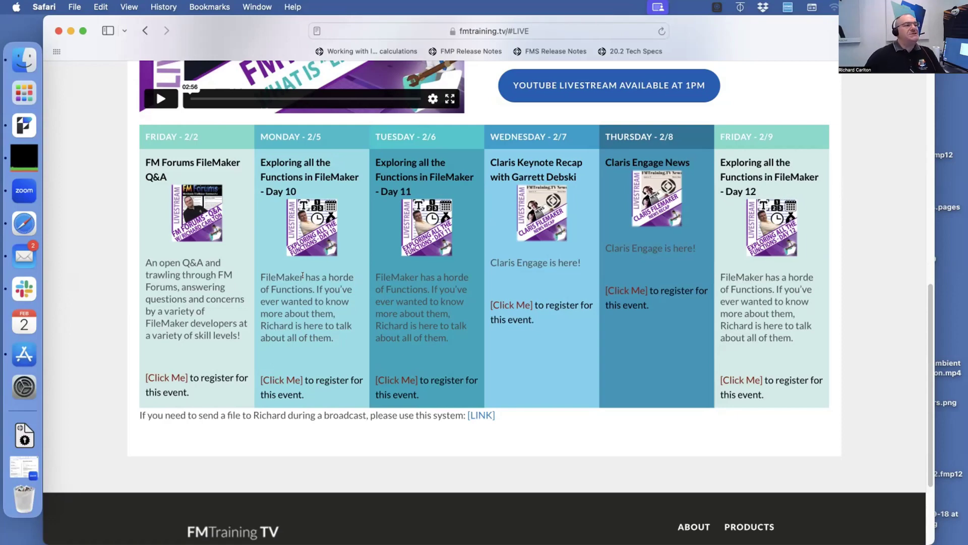
pyautogui.scroll(5, 496, 347)
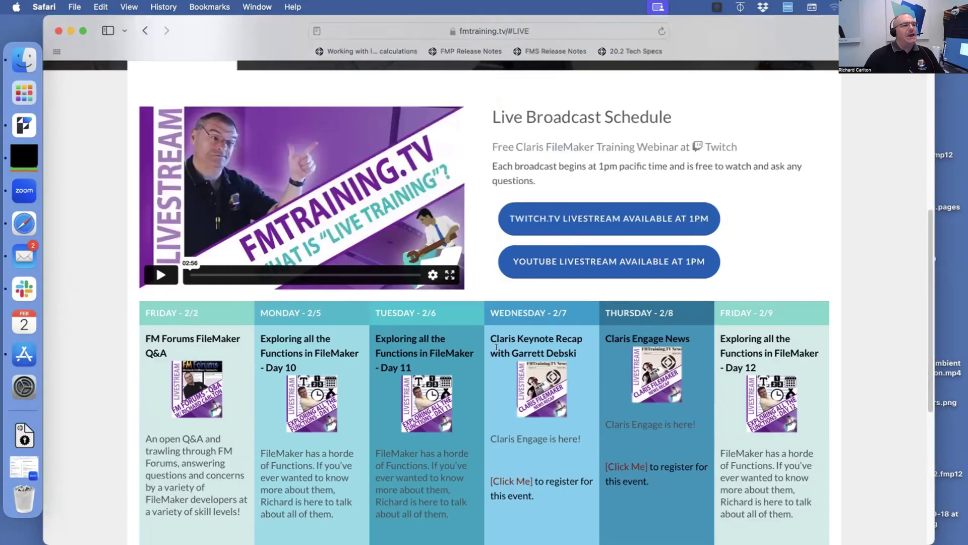
pyautogui.scroll(10, 517, 347)
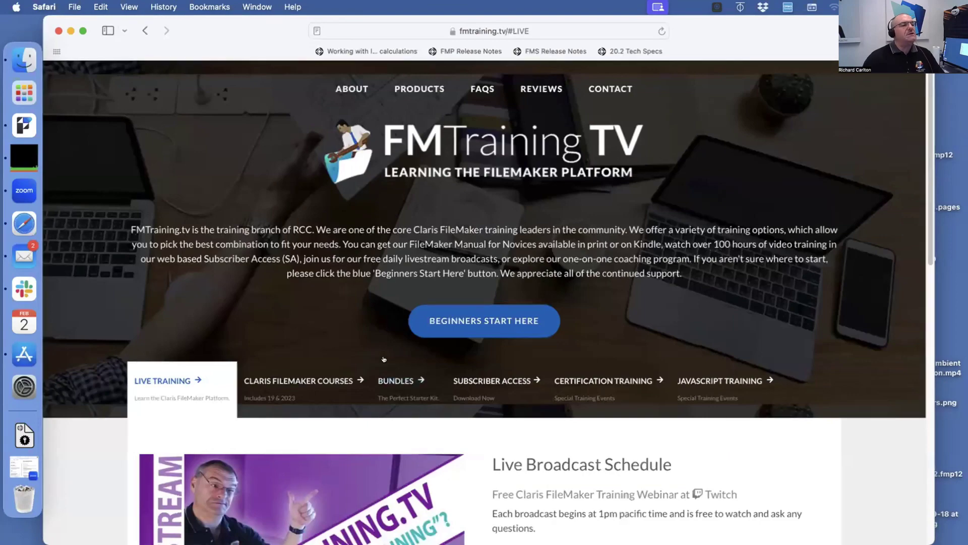
pyautogui.click(387, 379)
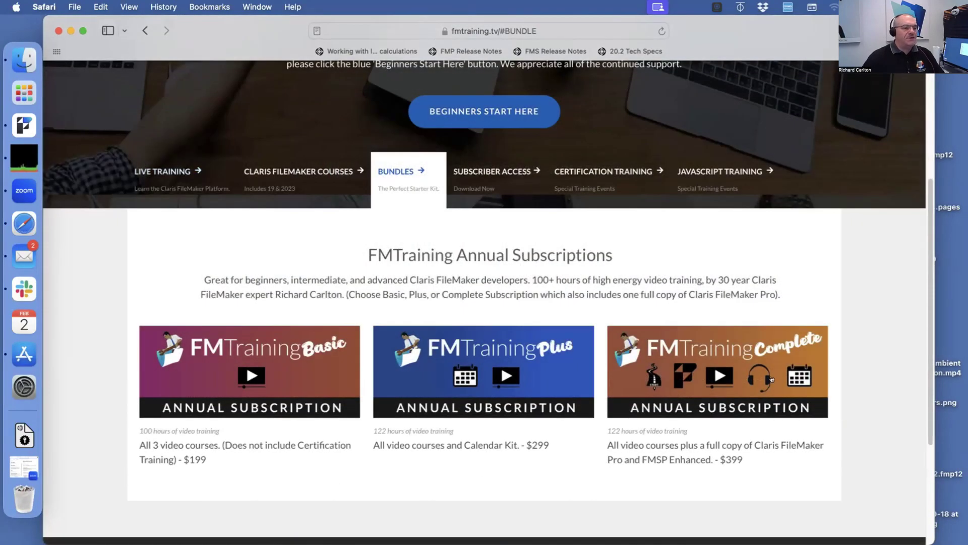
# Hide Safari and open FM Forums Questions.pages to read the calls, orders and items tab-control question.
pyautogui.press('super+h')
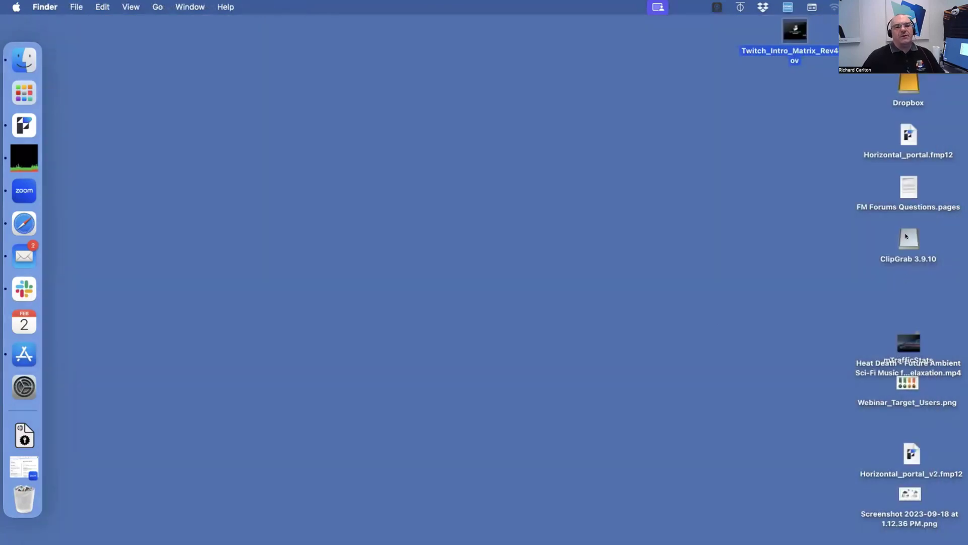
pyautogui.click(906, 181)
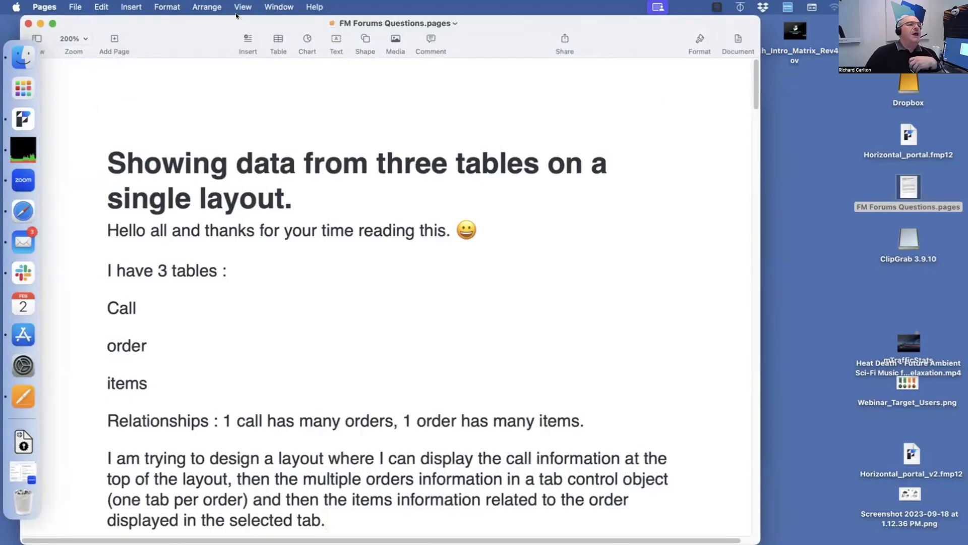
pyautogui.scroll(-3, 350, 298)
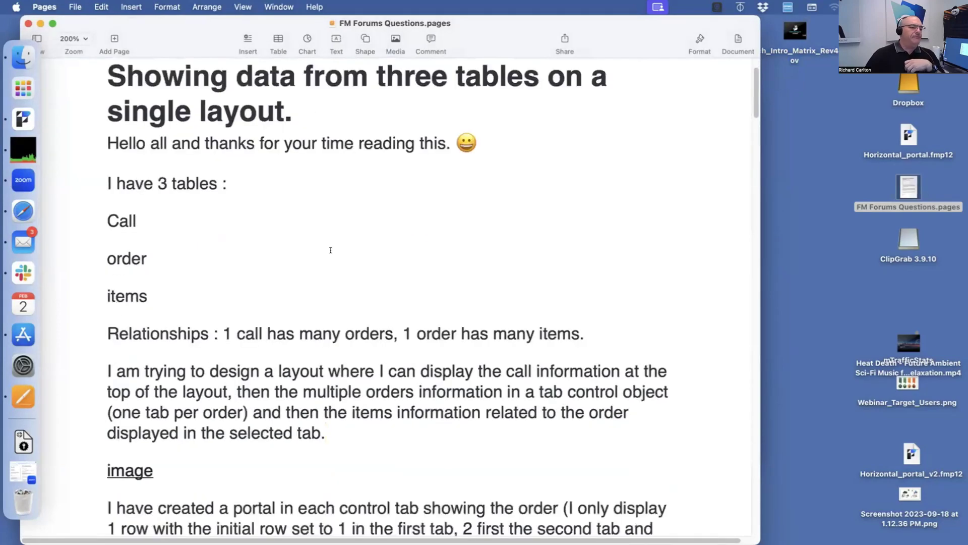
pyautogui.scroll(-2, 284, 412)
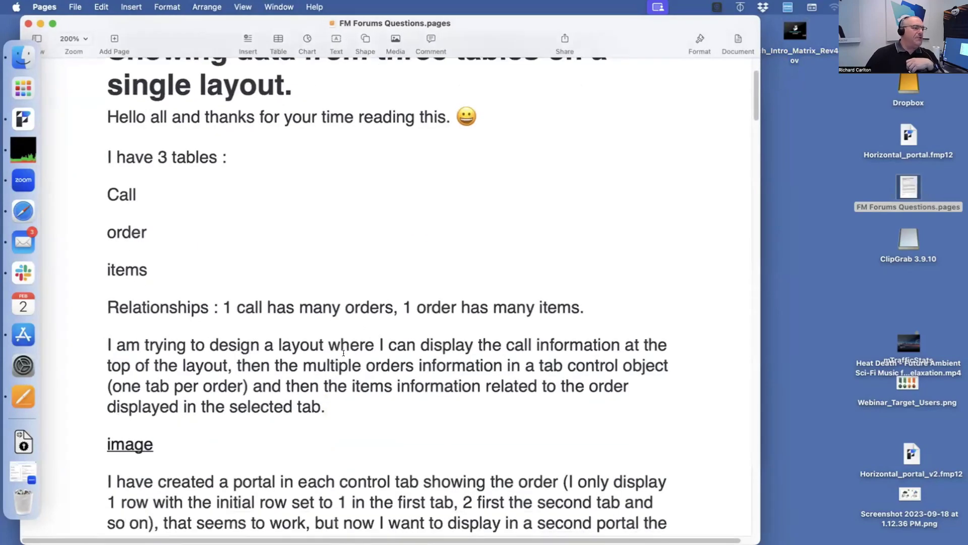
pyautogui.scroll(-15, 284, 412)
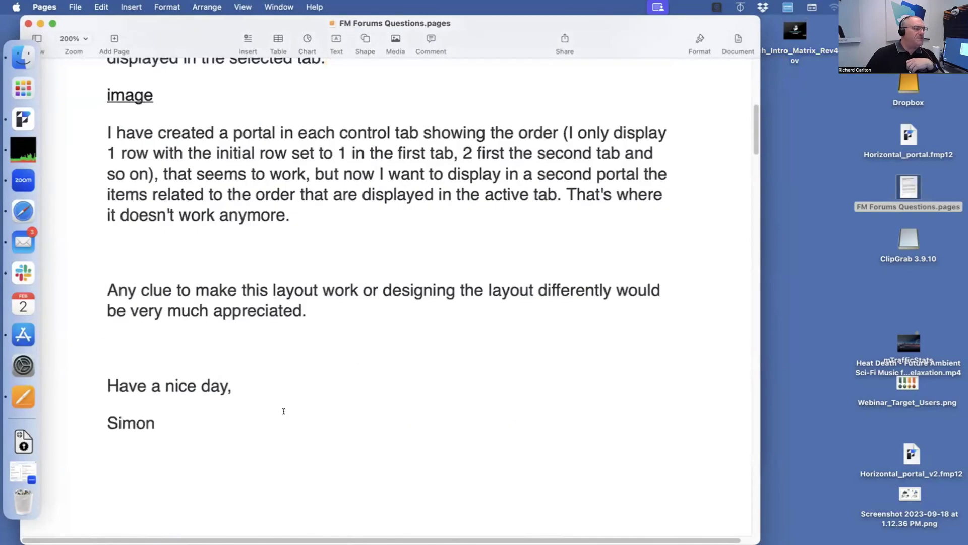
pyautogui.scroll(-3, 285, 412)
pyautogui.scroll(20, 287, 409)
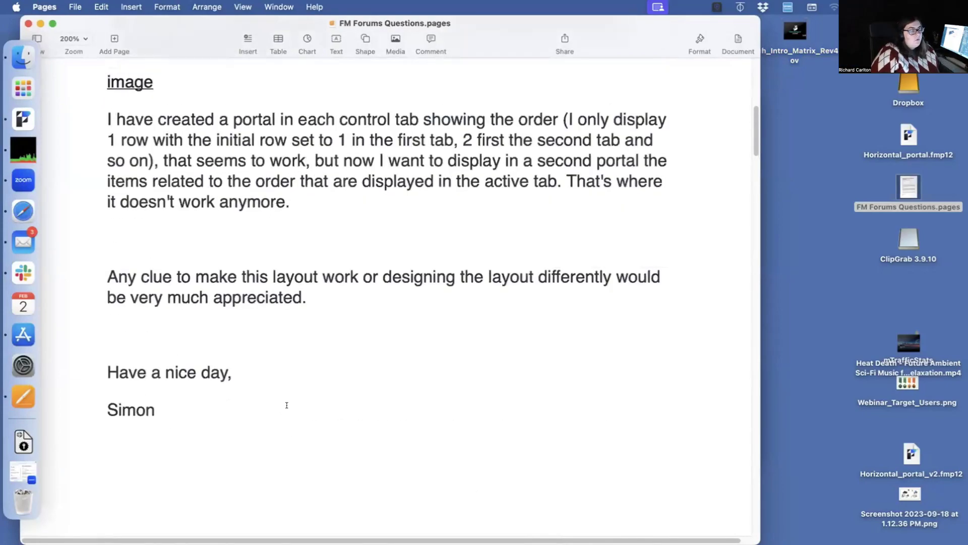
pyautogui.scroll(-8, 286, 404)
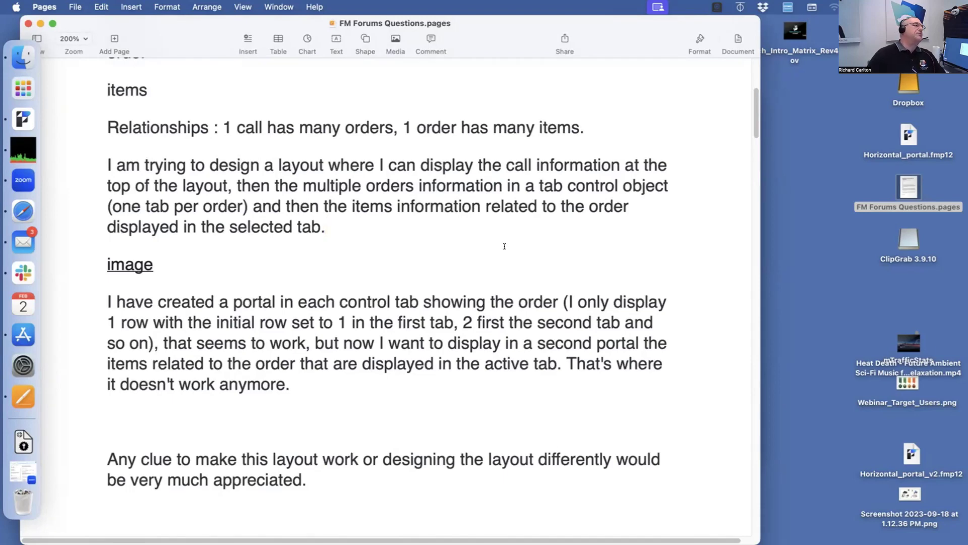
# Close the forum question document, dismiss the Pages dialogs, and quit Pages.
pyautogui.press('super+w')
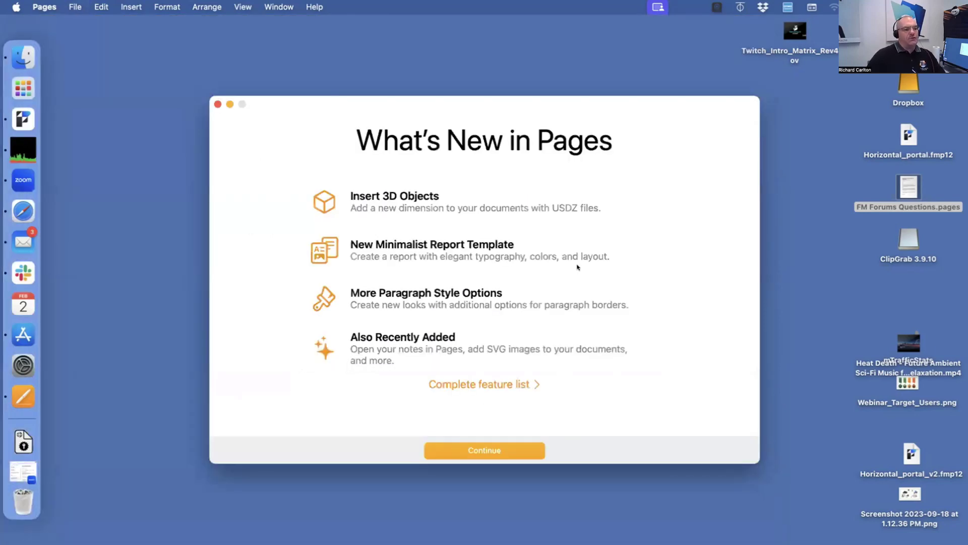
pyautogui.click(496, 454)
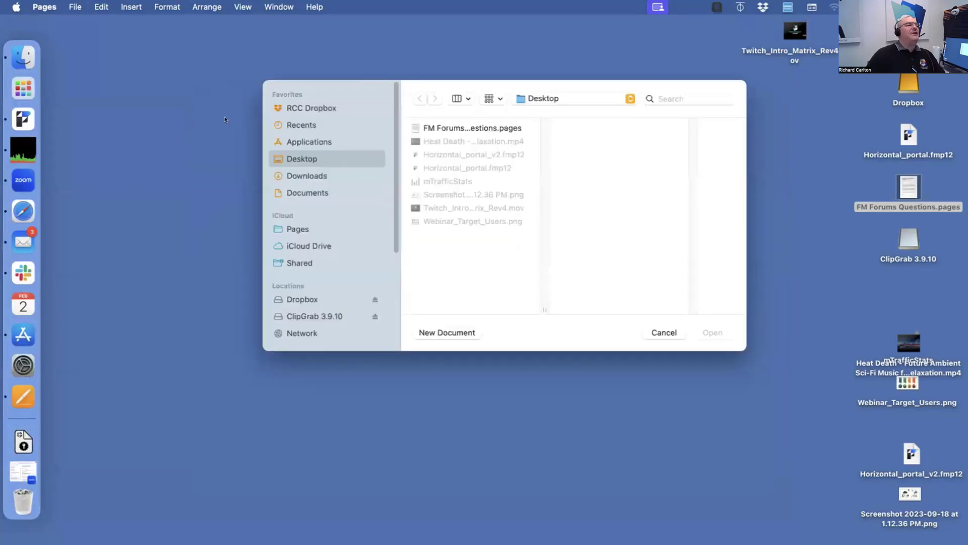
pyautogui.click(655, 331)
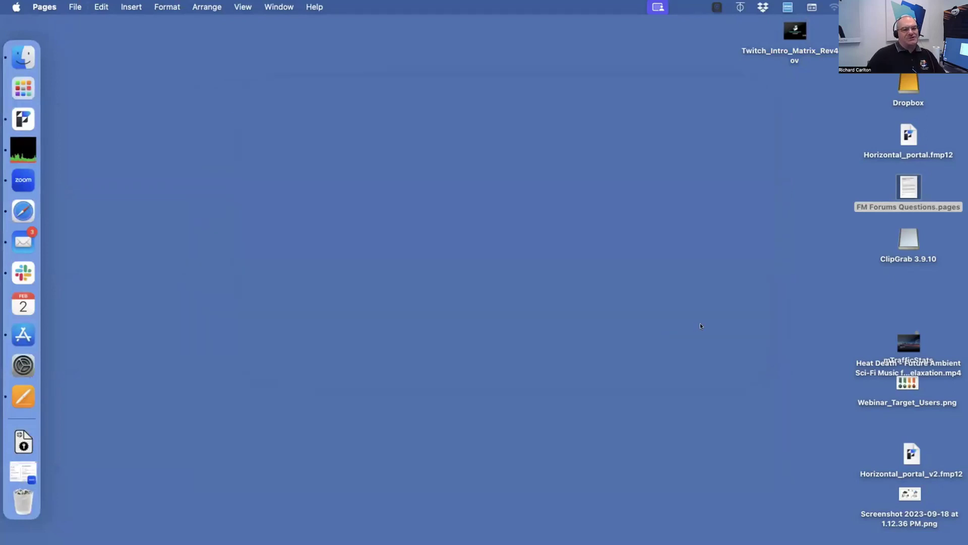
pyautogui.press('super+q')
pyautogui.click(896, 290)
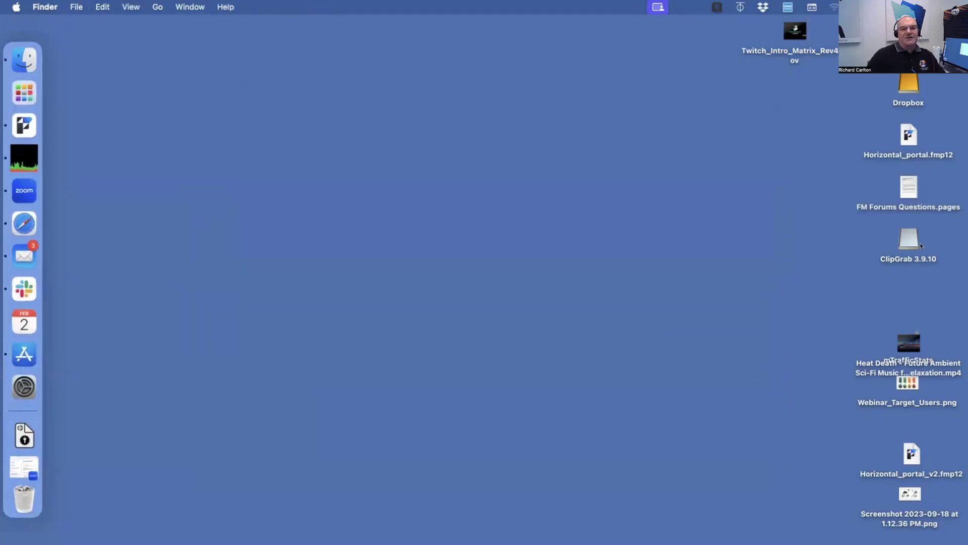
# Open Horizontal_portal_v2.fmp12, reposition and zoom its window to view the button-bar portal examples.
pyautogui.doubleClick(913, 454)
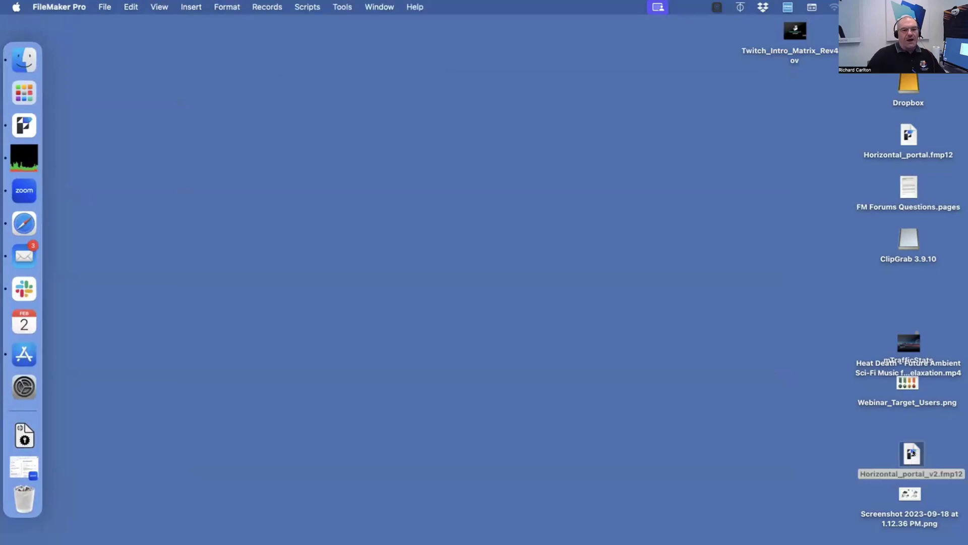
pyautogui.moveTo(682, 101); pyautogui.dragTo(460, 47)
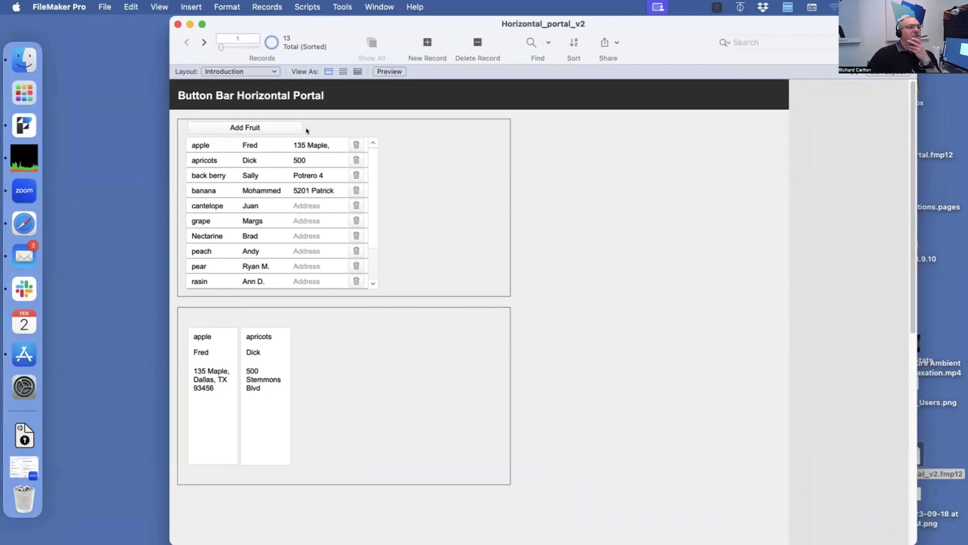
pyautogui.press('super+plus')
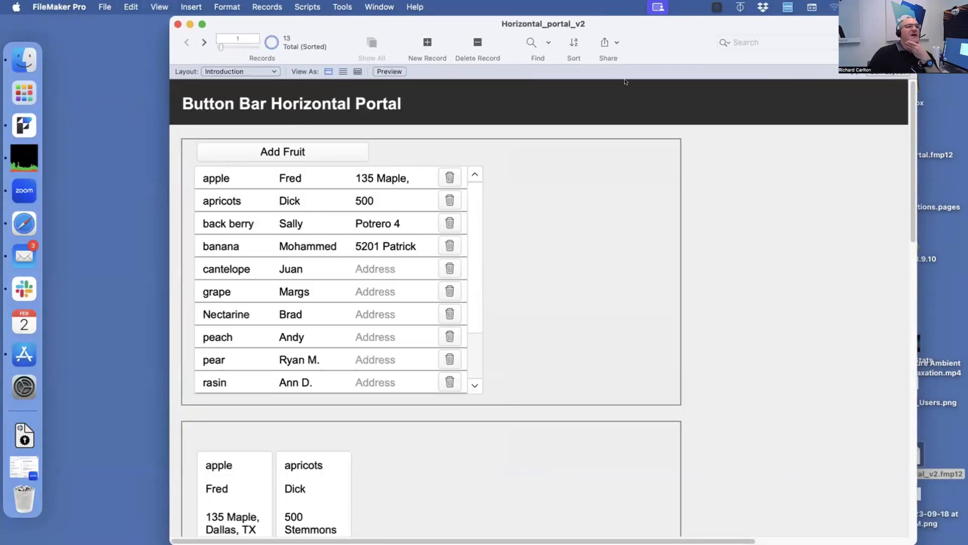
pyautogui.moveTo(651, 26)
pyautogui.mouseDown()
pyautogui.moveTo(649, 44)
pyautogui.moveTo(642, 24)
pyautogui.mouseUp()
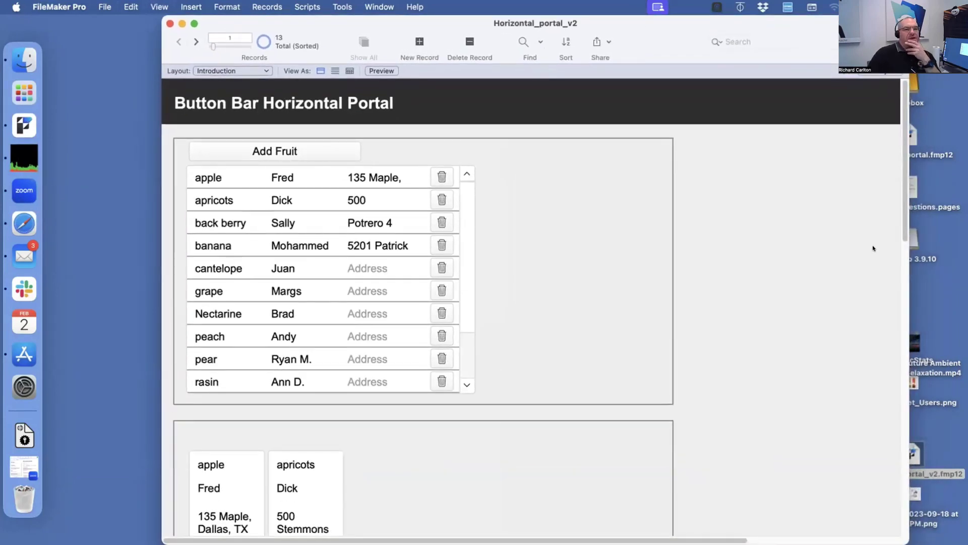
pyautogui.moveTo(905, 197); pyautogui.dragTo(905, 487)
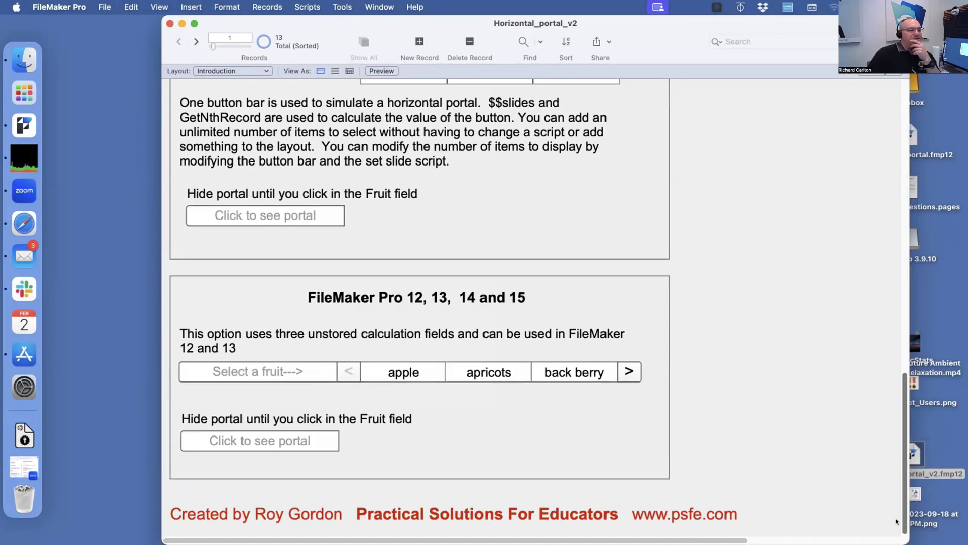
pyautogui.scroll(5, 901, 439)
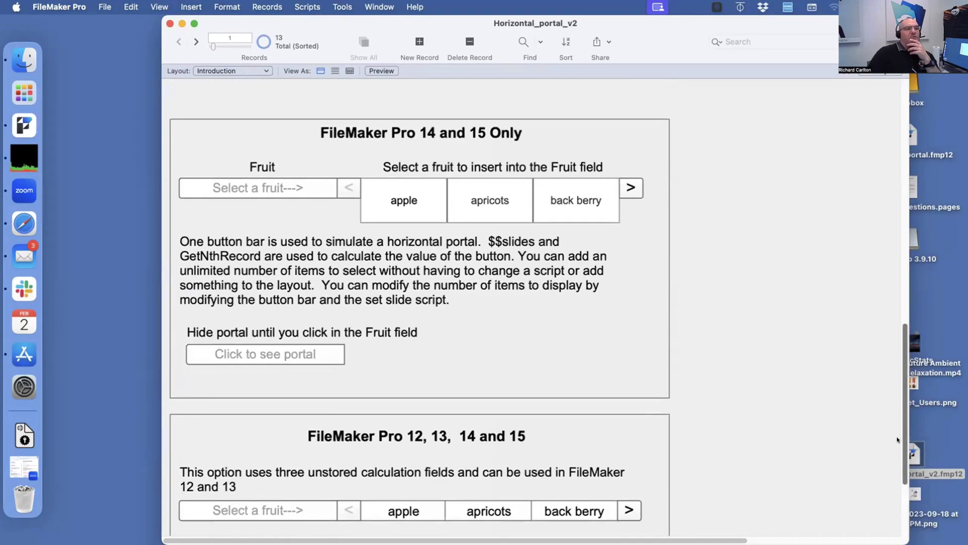
pyautogui.scroll(6, 897, 437)
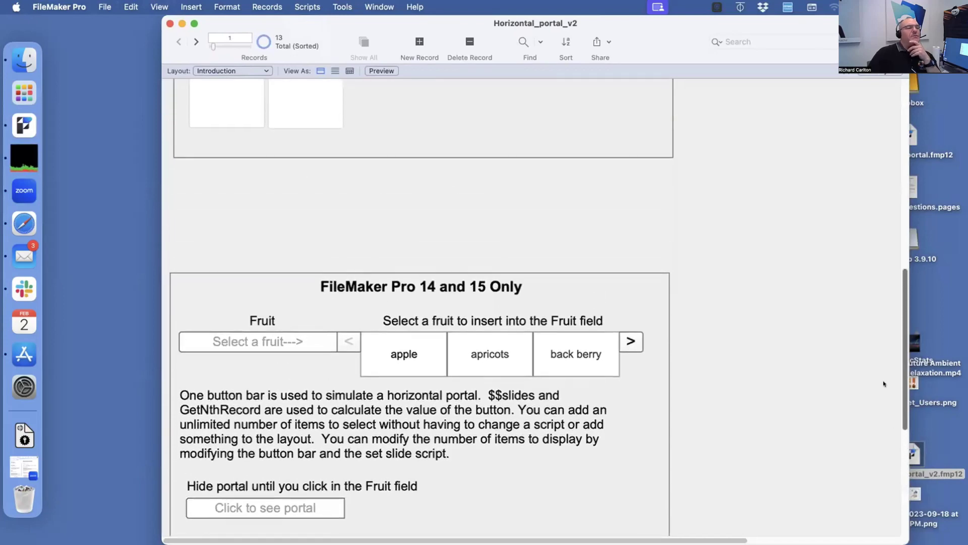
pyautogui.scroll(8, 883, 384)
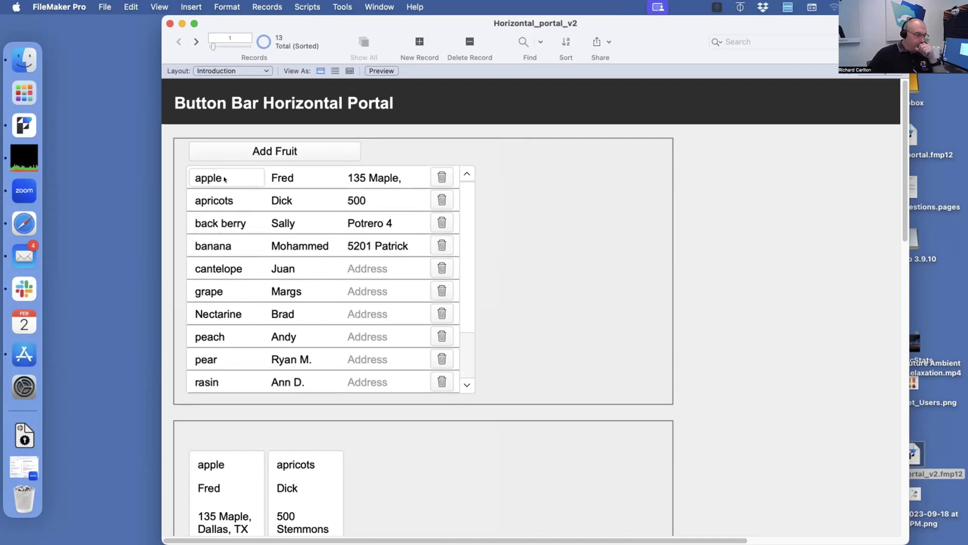
pyautogui.scroll(-3, 333, 278)
pyautogui.scroll(-3, 337, 277)
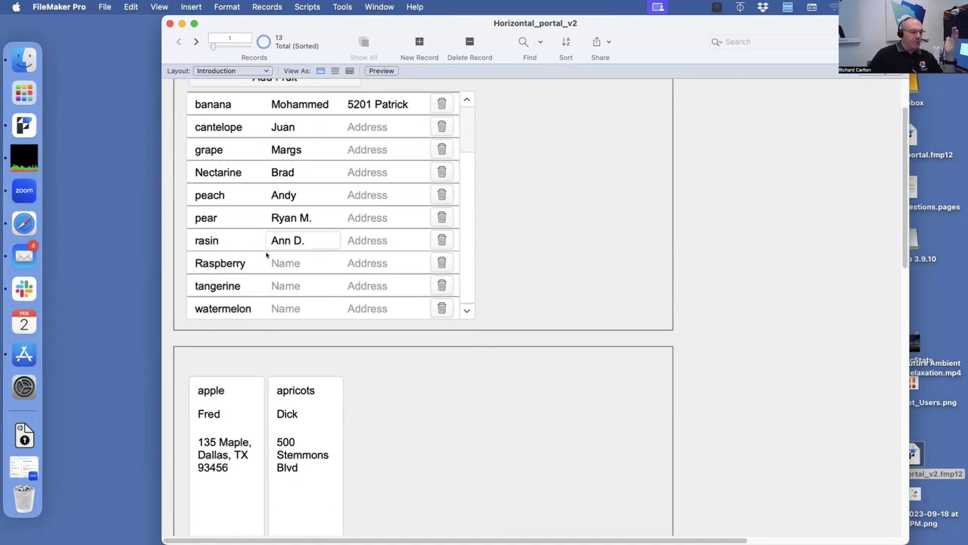
pyautogui.press('super+shift+r')
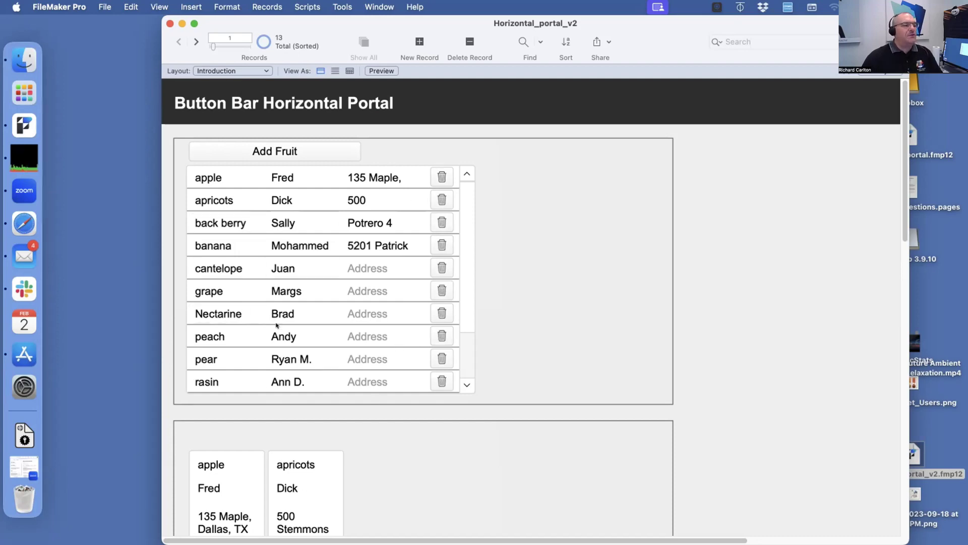
pyautogui.scroll(-1, 244, 327)
pyautogui.scroll(-5, 478, 441)
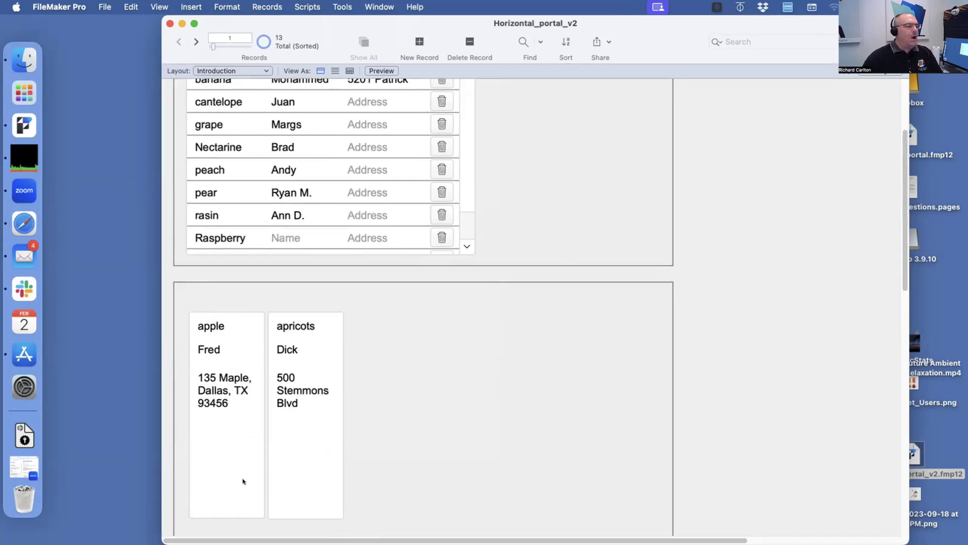
# In Layout mode, delete the rectangles framing the upper and lower portals.
pyautogui.press('super+l')
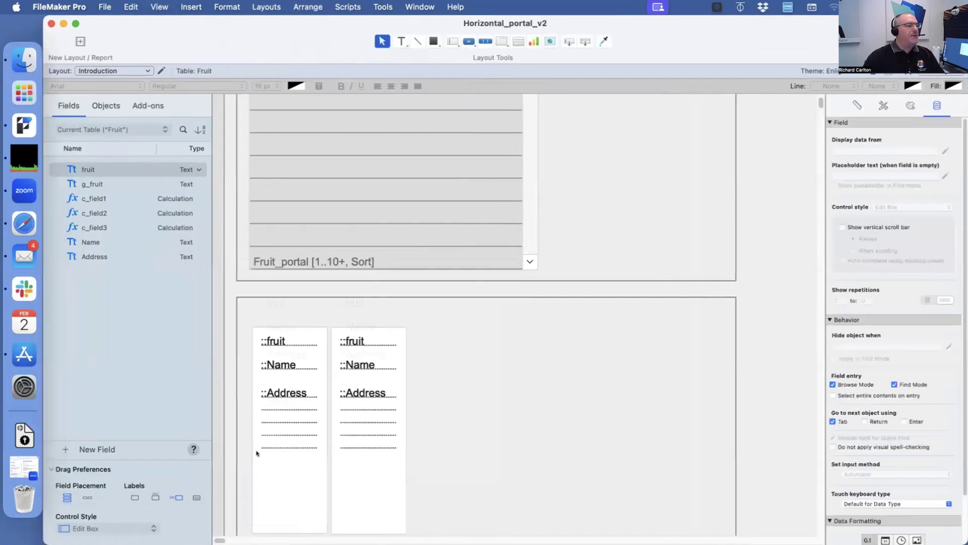
pyautogui.scroll(3, 381, 247)
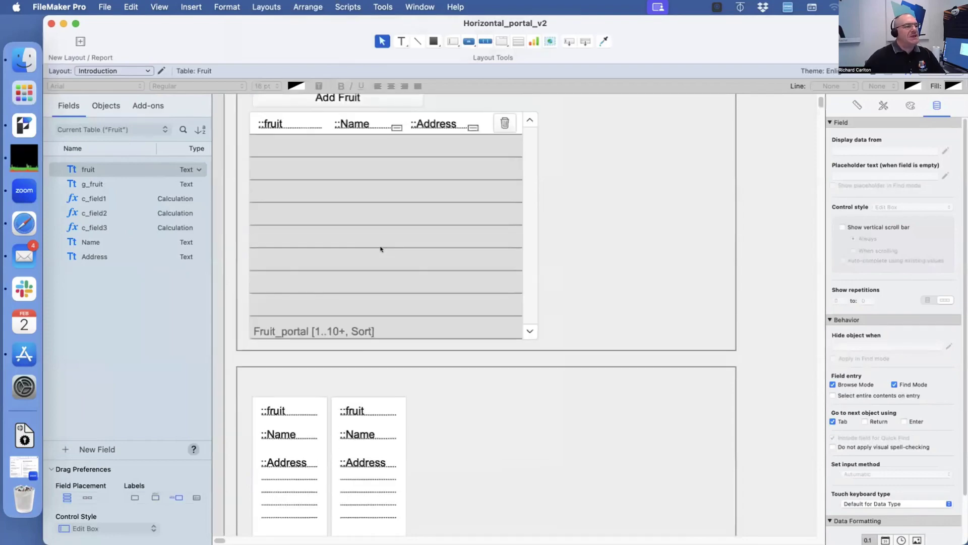
pyautogui.scroll(1, 390, 193)
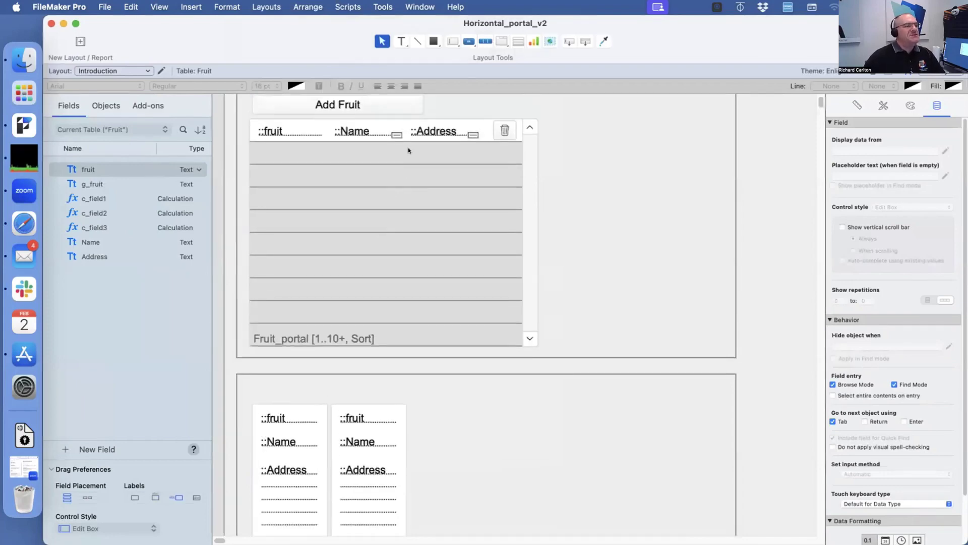
pyautogui.click(391, 199)
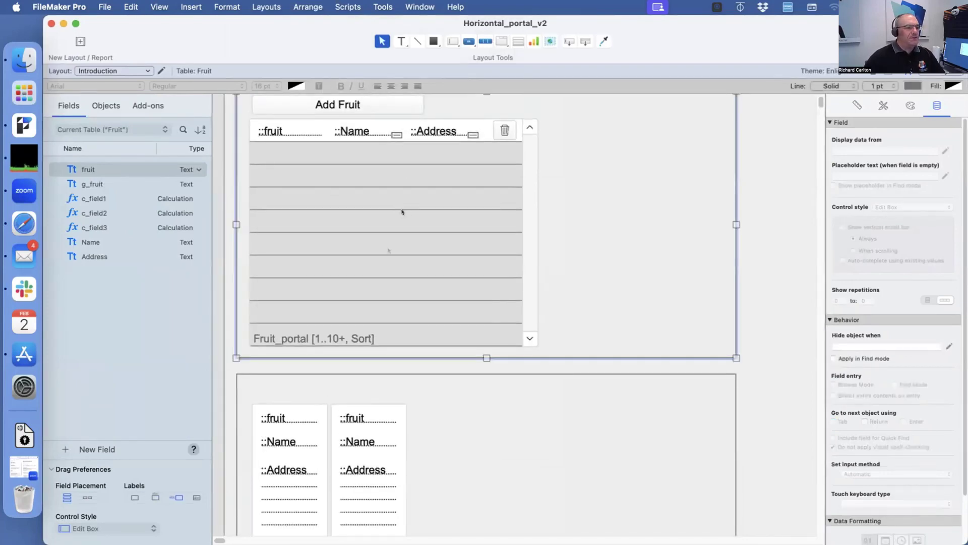
pyautogui.click(107, 105)
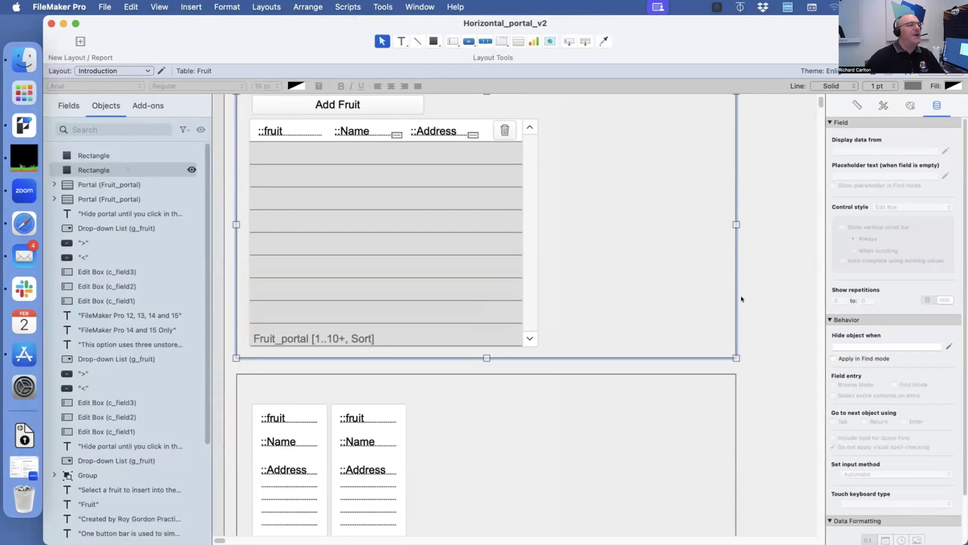
pyautogui.press('Delete')
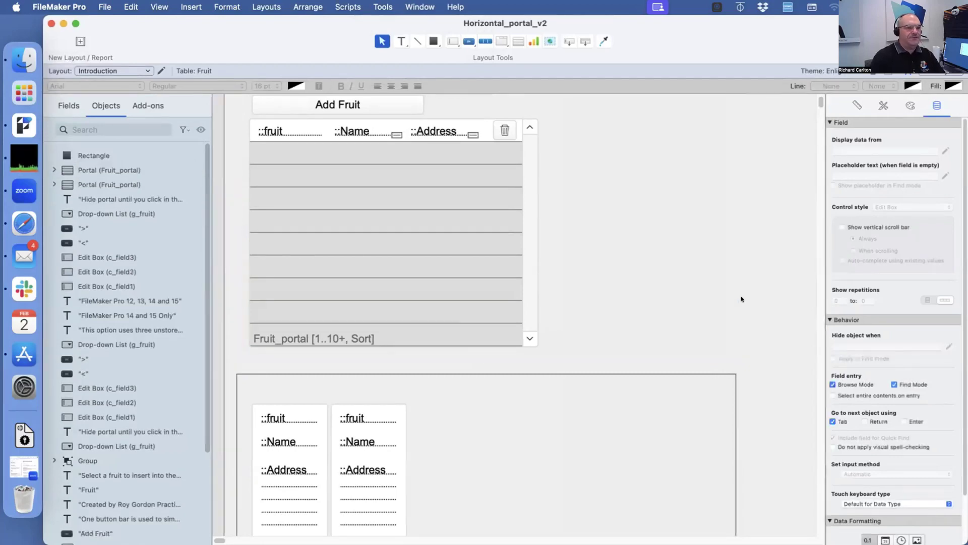
pyautogui.click(643, 373)
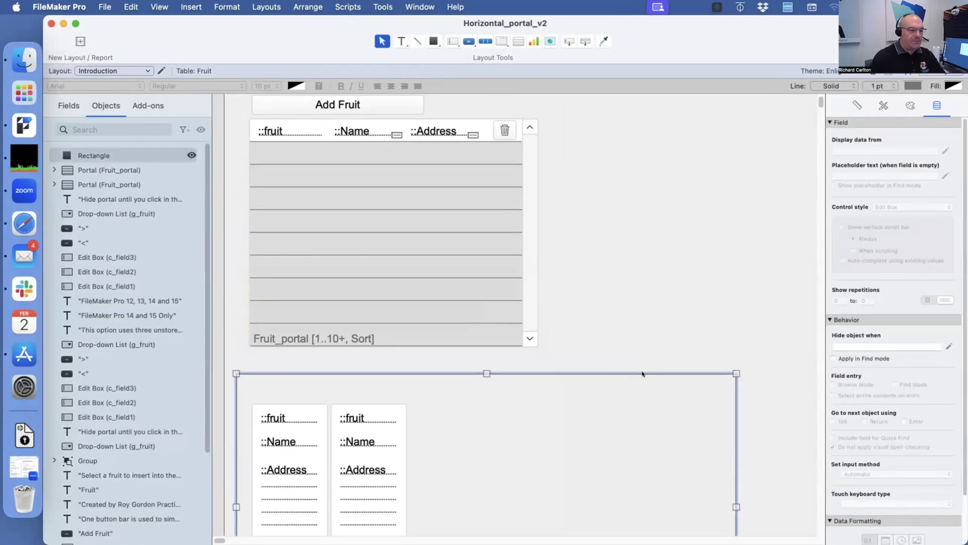
pyautogui.press('Delete')
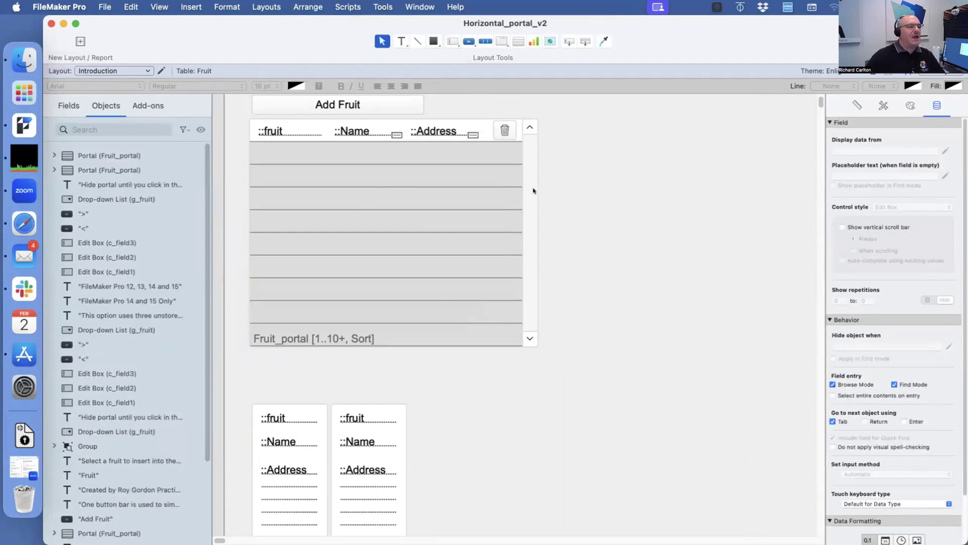
# Uncheck Sort portal records in the Fruit_portal setup and review initial row 1 and 10 rows.
pyautogui.click(458, 180)
pyautogui.doubleClick(458, 180)
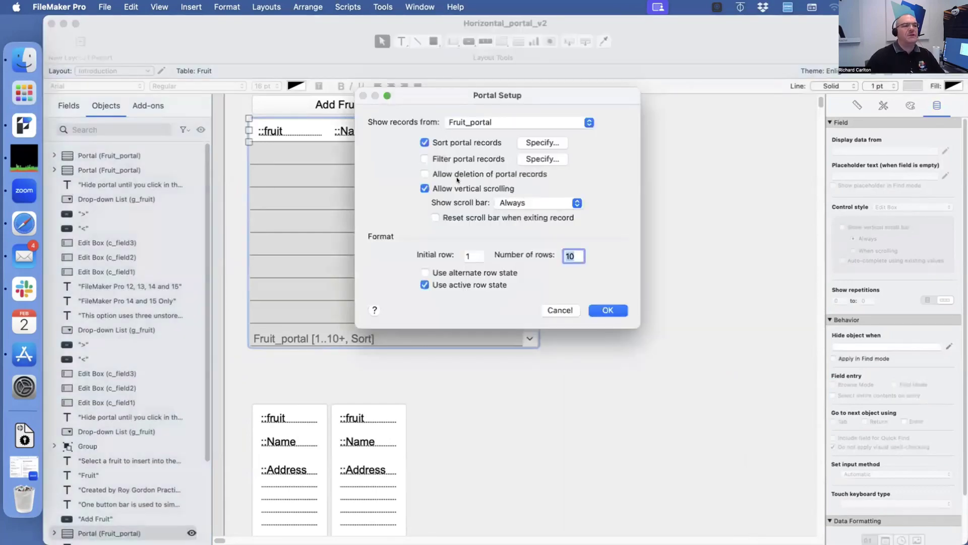
pyautogui.click(458, 142)
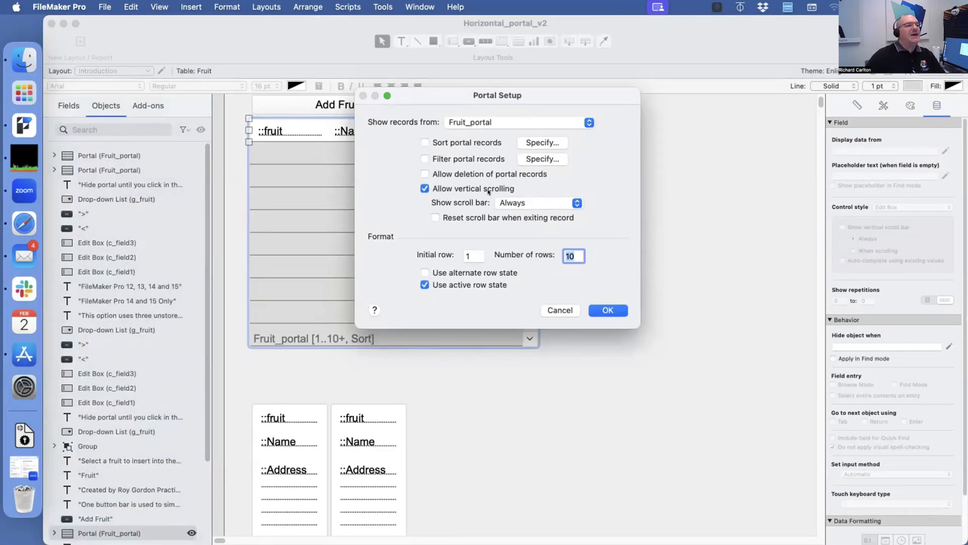
pyautogui.moveTo(465, 92); pyautogui.dragTo(632, 91)
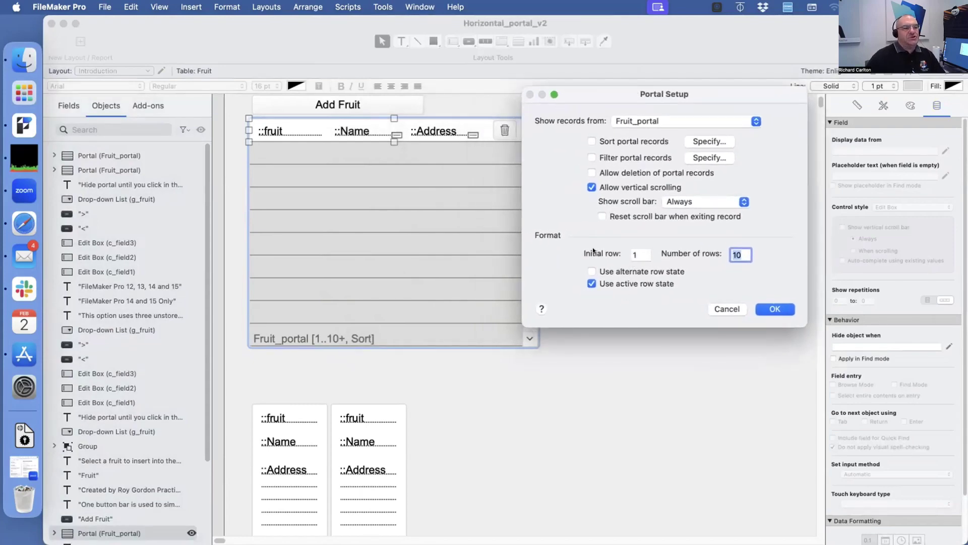
pyautogui.click(640, 252)
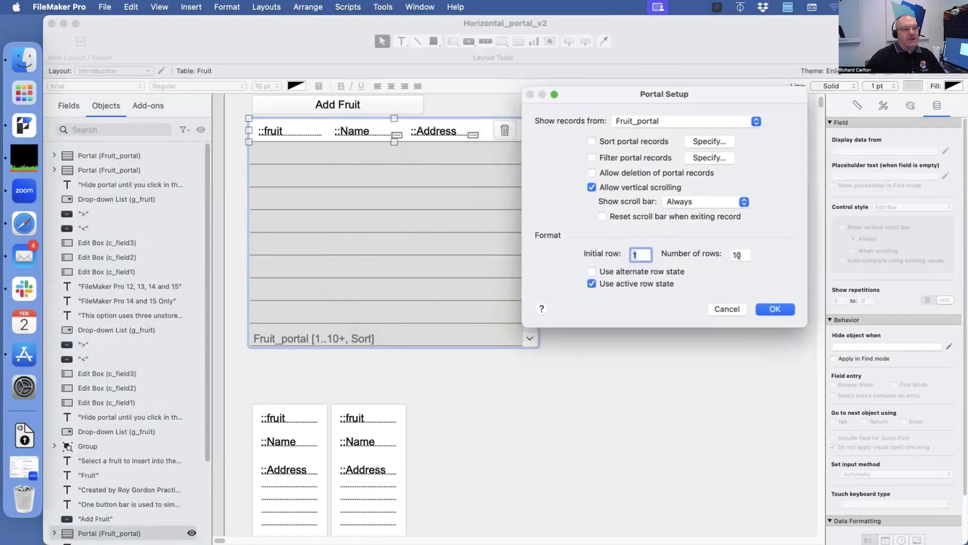
pyautogui.click(737, 254)
pyautogui.doubleClick(736, 253)
pyautogui.doubleClick(640, 253)
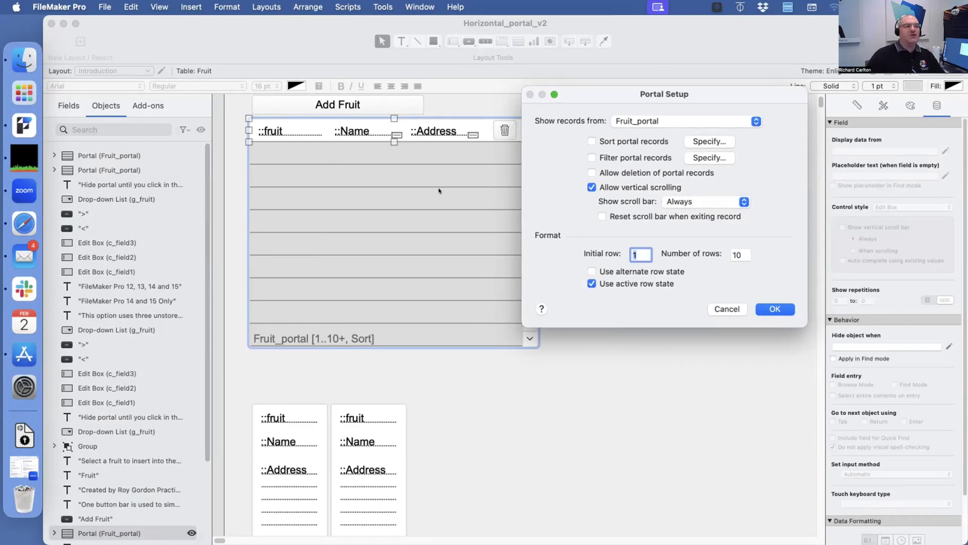
# Confirm the Portal Setup so the Fruit_portal shows rows 1..10+ without sorting.
pyautogui.click(776, 309)
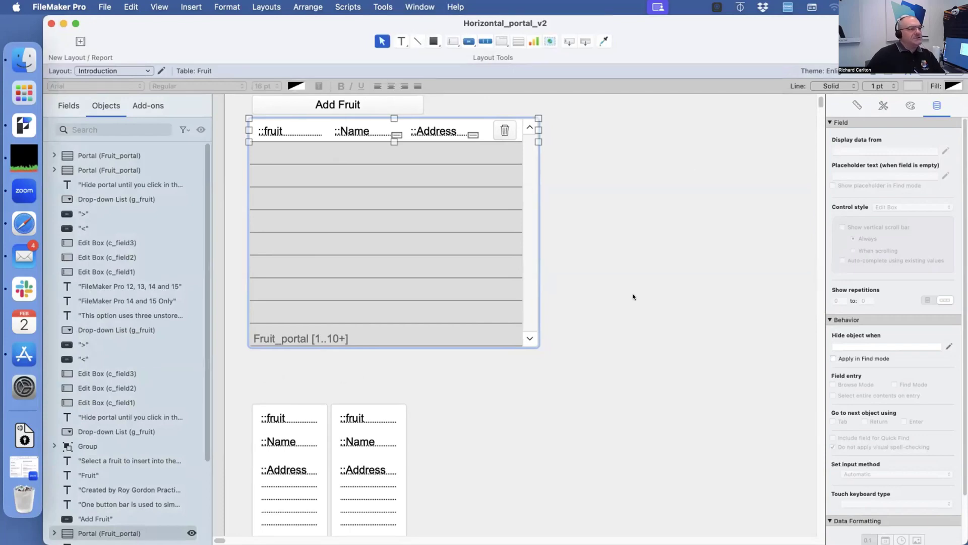
pyautogui.scroll(-3, 635, 297)
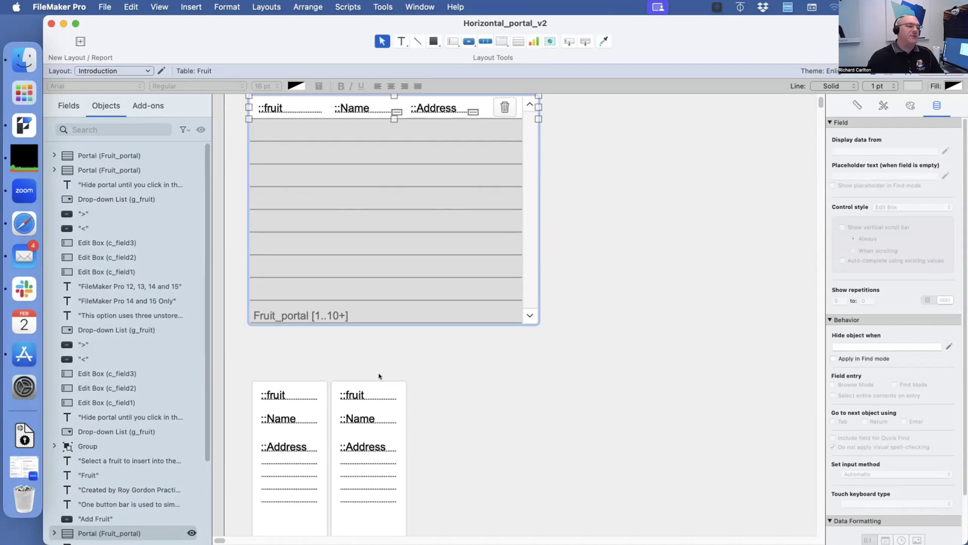
pyautogui.scroll(-3, 380, 371)
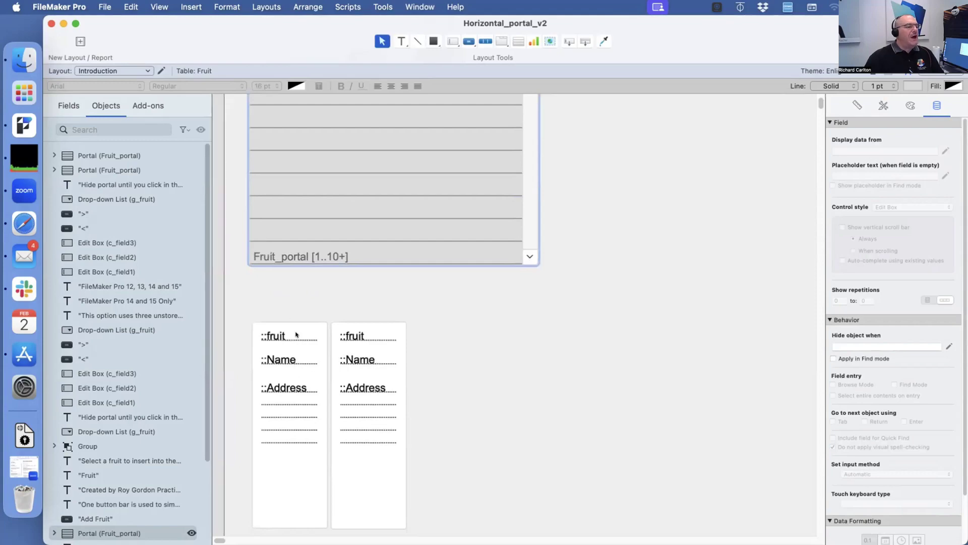
# Inspect the left fruit card portal's initial row and number of rows, closing setup unchanged.
pyautogui.click(296, 463)
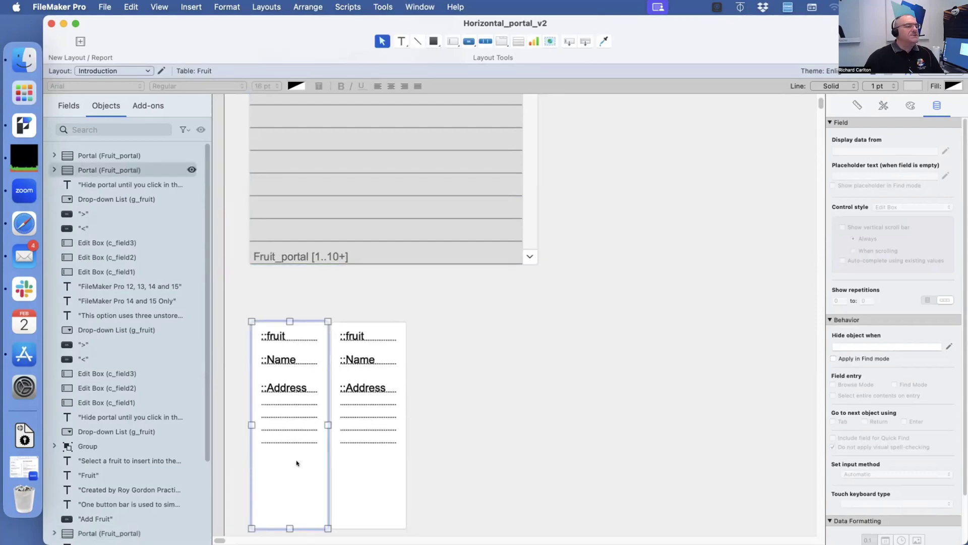
pyautogui.doubleClick(296, 462)
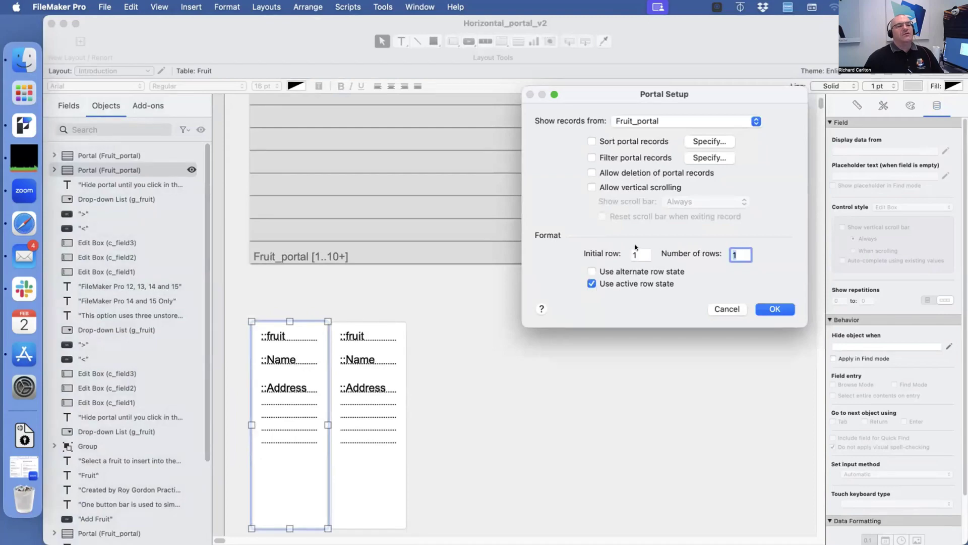
pyautogui.click(635, 250)
pyautogui.click(738, 252)
pyautogui.click(721, 309)
pyautogui.scroll(3, 396, 303)
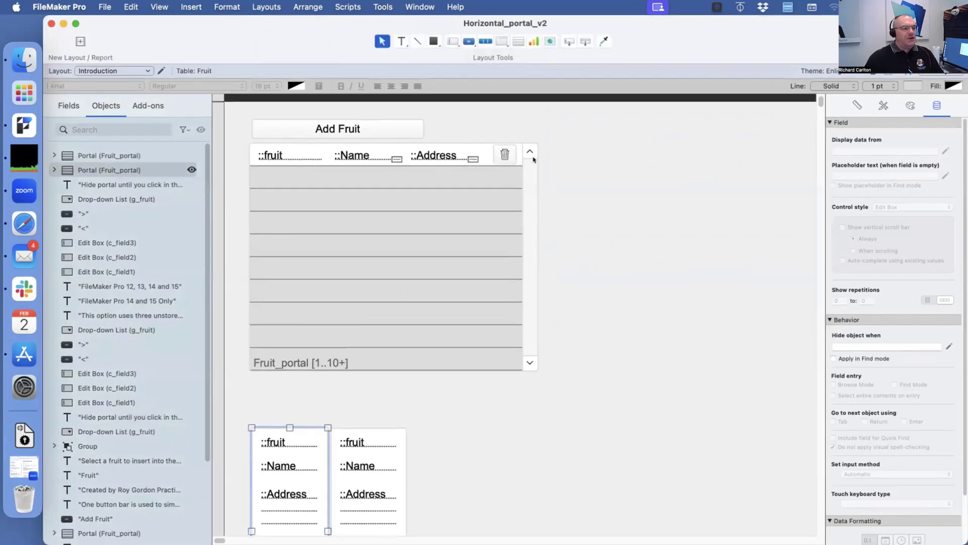
pyautogui.scroll(-5, 373, 361)
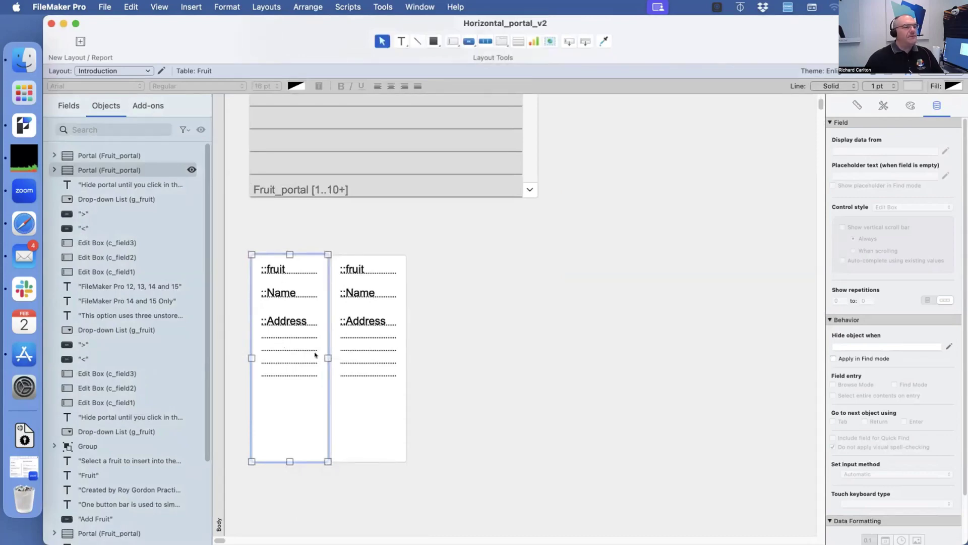
# Check the right card portal's setup: initial row 2 with 1 row.
pyautogui.click(361, 387)
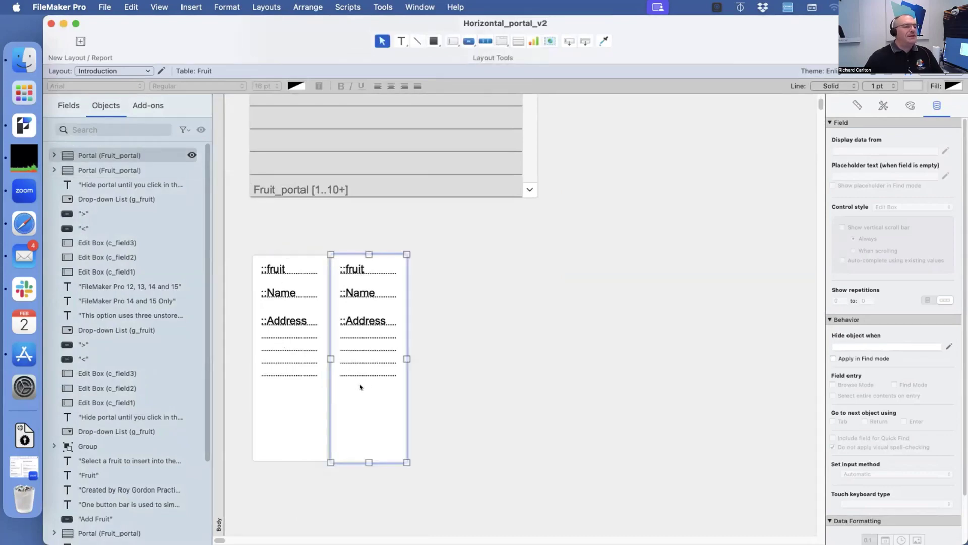
pyautogui.doubleClick(362, 387)
pyautogui.hotkey('shift', 'Tab')
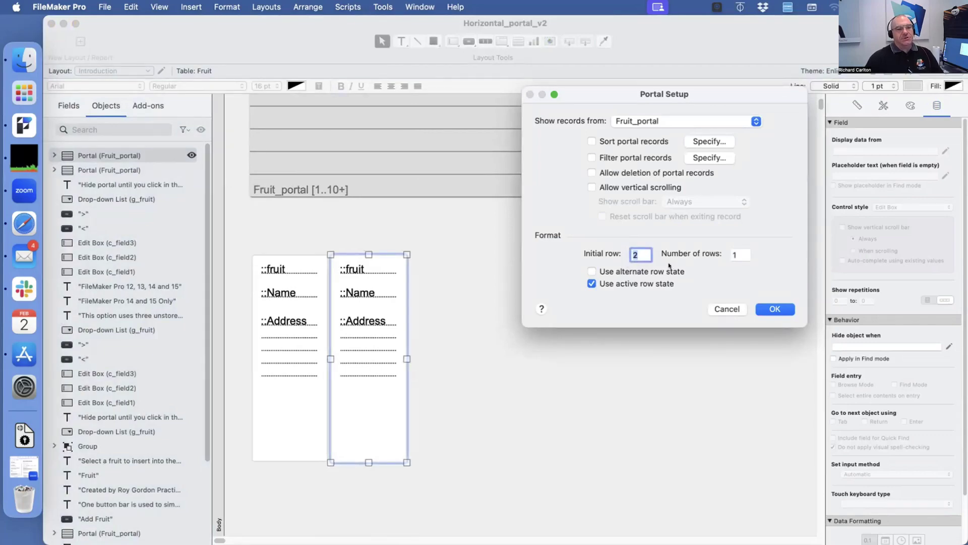
pyautogui.press('Tab')
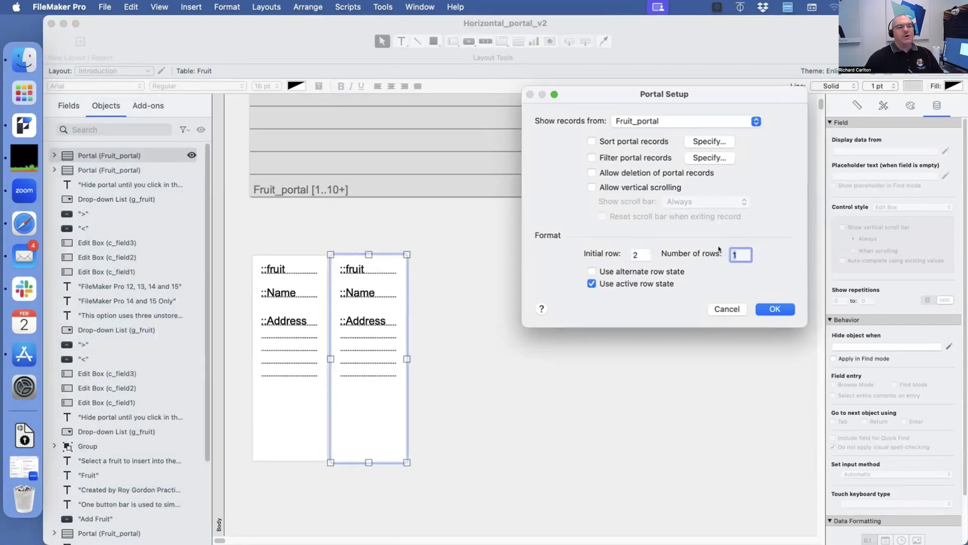
pyautogui.click(768, 307)
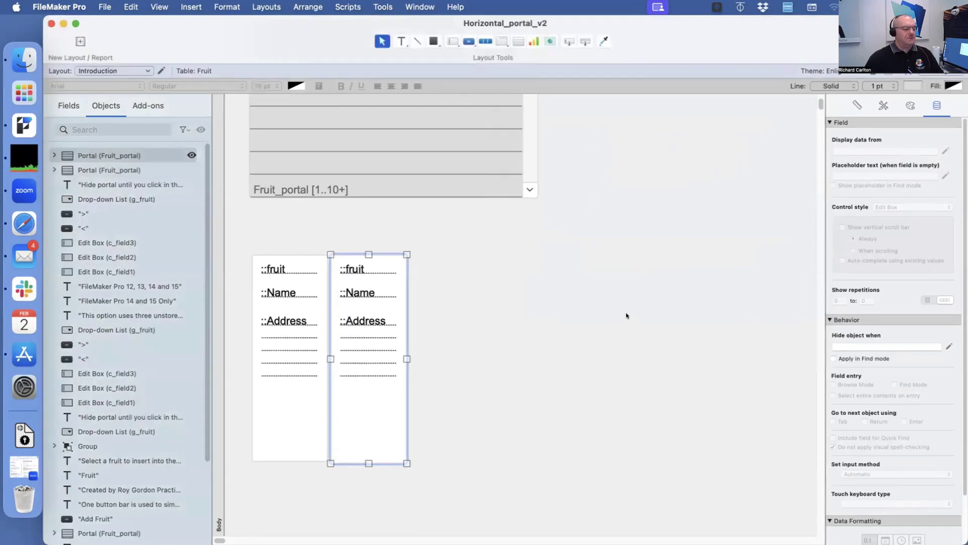
# View the cards in Browse mode, with apricots beside apple, then return to Layout mode.
pyautogui.press('super+b')
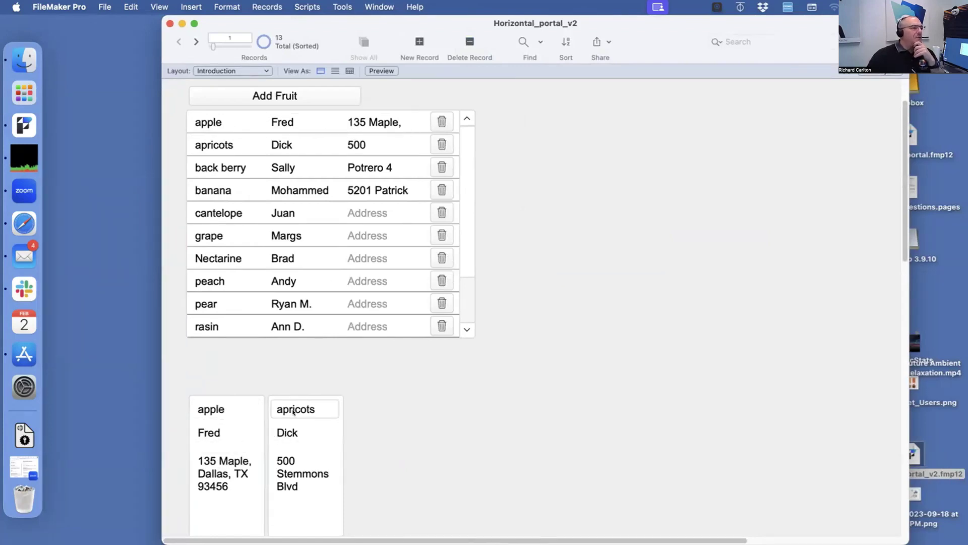
pyautogui.scroll(-3, 313, 450)
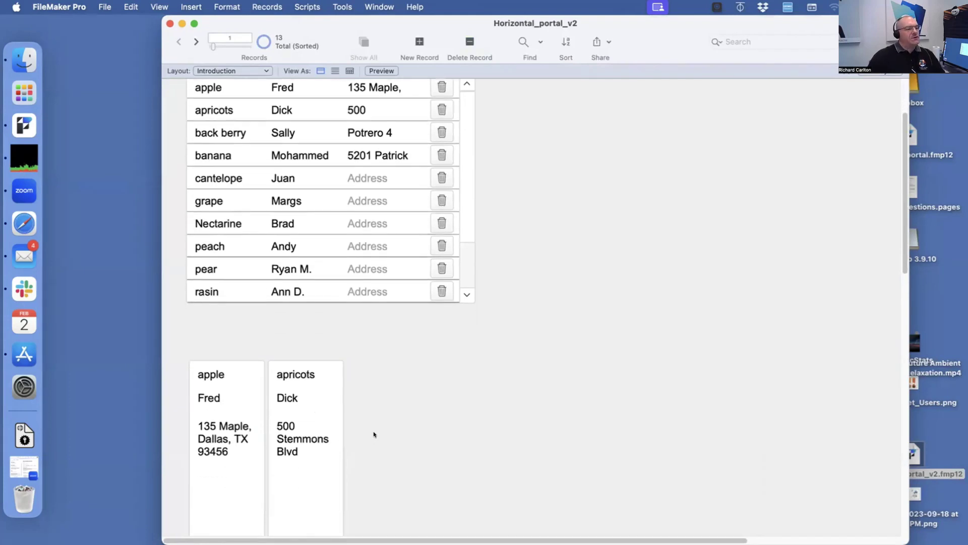
pyautogui.scroll(-1, 374, 434)
pyautogui.press('super+l')
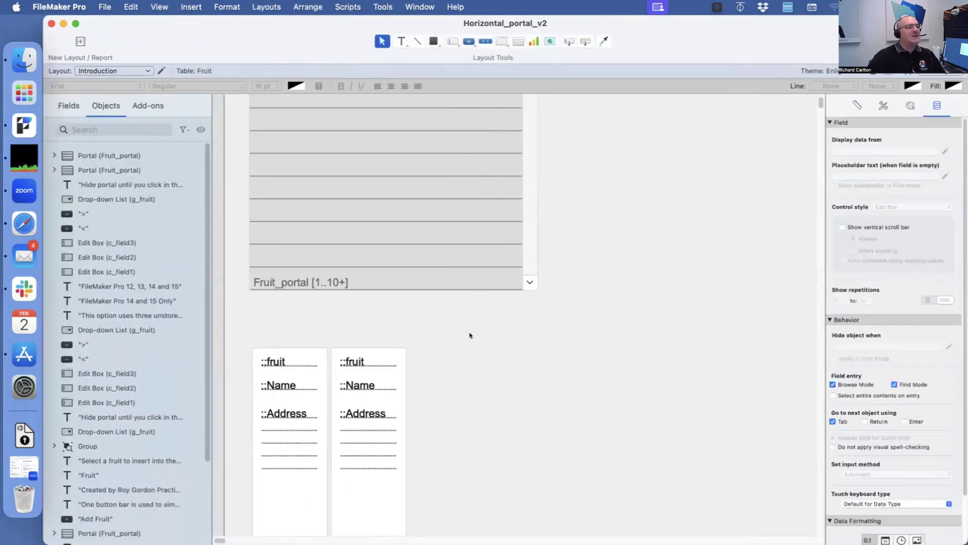
# Set the third card portal's initial row to 3 and delete its trash button.
pyautogui.moveTo(469, 318); pyautogui.dragTo(325, 538)
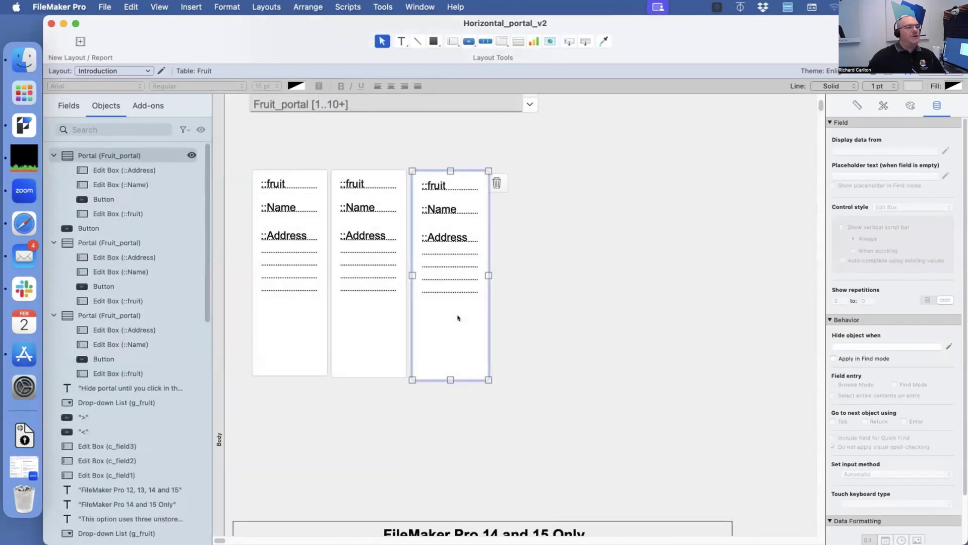
pyautogui.doubleClick(458, 318)
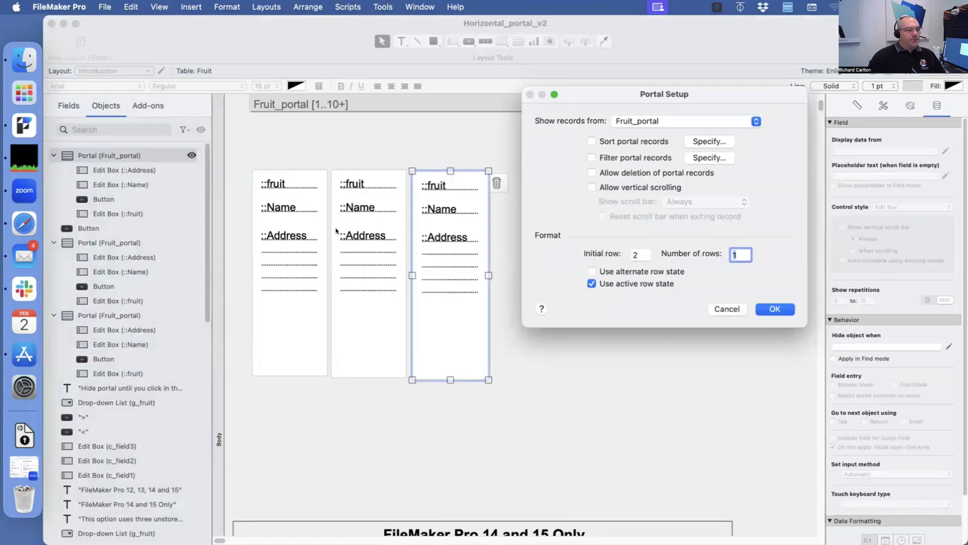
pyautogui.click(637, 254)
pyautogui.write('3')
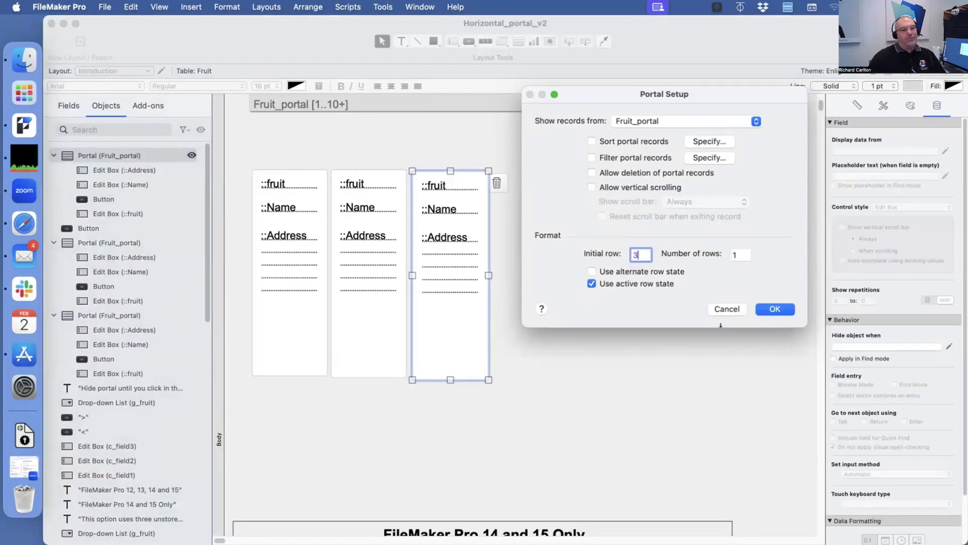
pyautogui.click(761, 307)
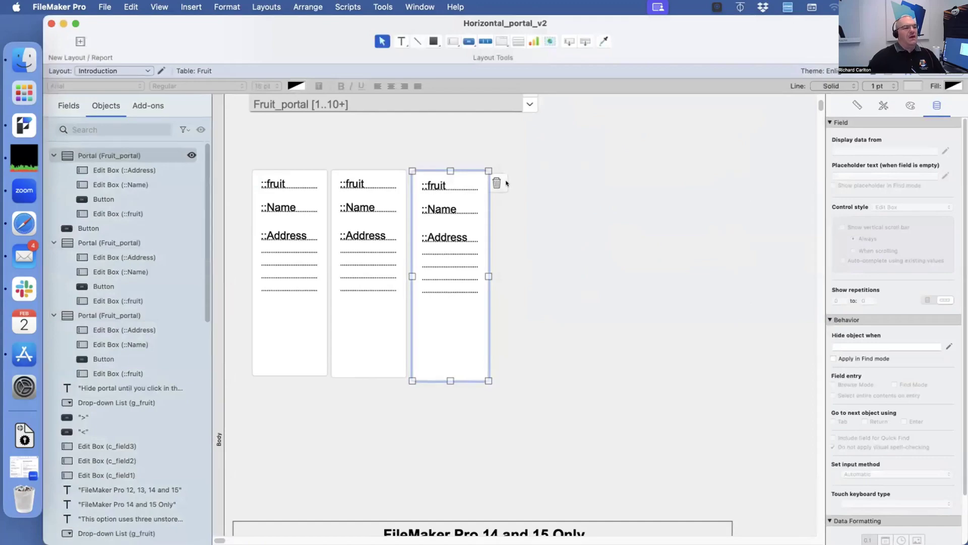
pyautogui.moveTo(497, 182); pyautogui.dragTo(597, 152)
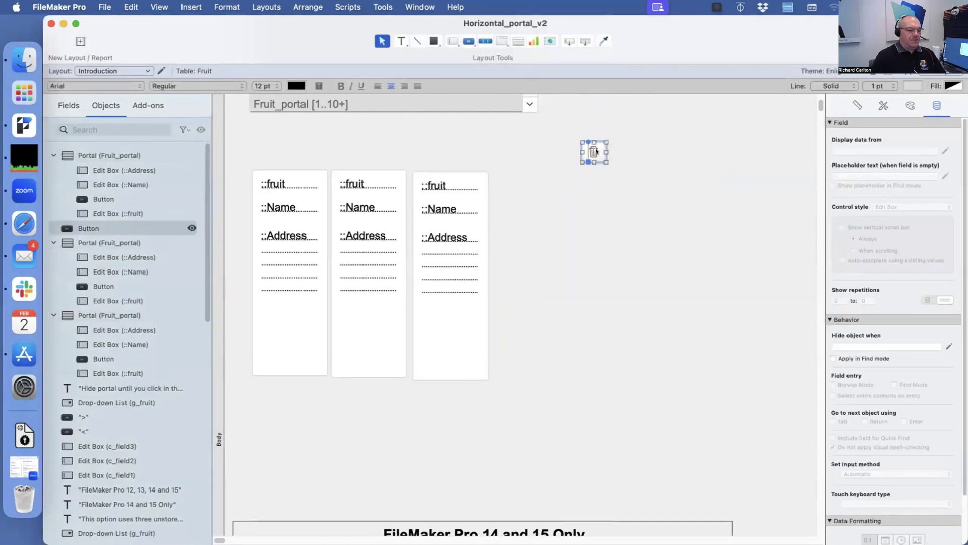
pyautogui.press('Delete')
pyautogui.press('super+b')
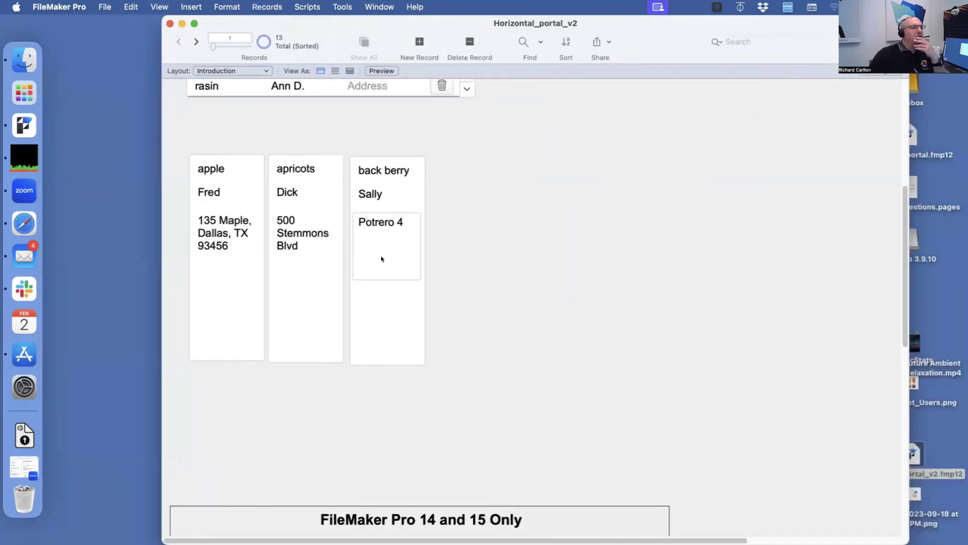
pyautogui.scroll(5, 382, 258)
pyautogui.scroll(3, 389, 199)
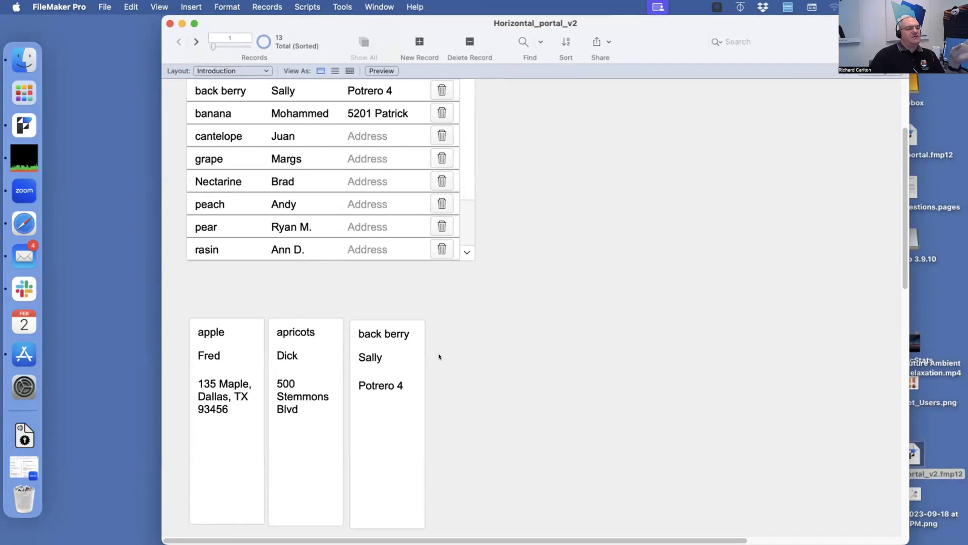
pyautogui.scroll(5, 456, 244)
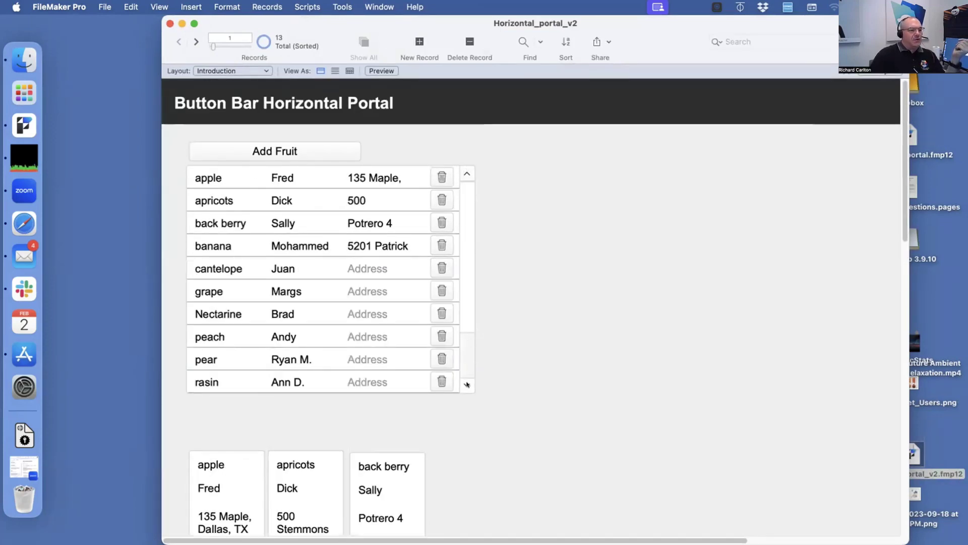
pyautogui.scroll(-3, 467, 384)
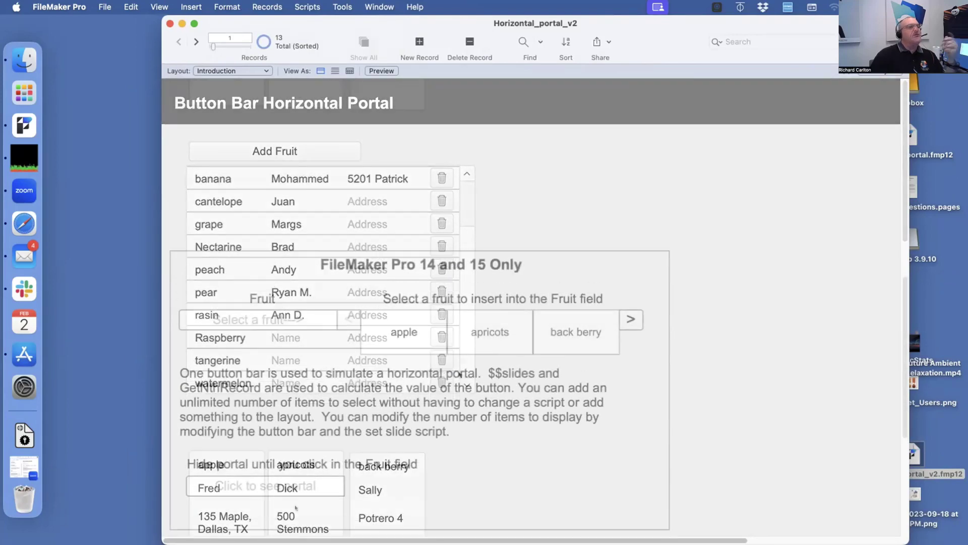
pyautogui.scroll(5, 303, 497)
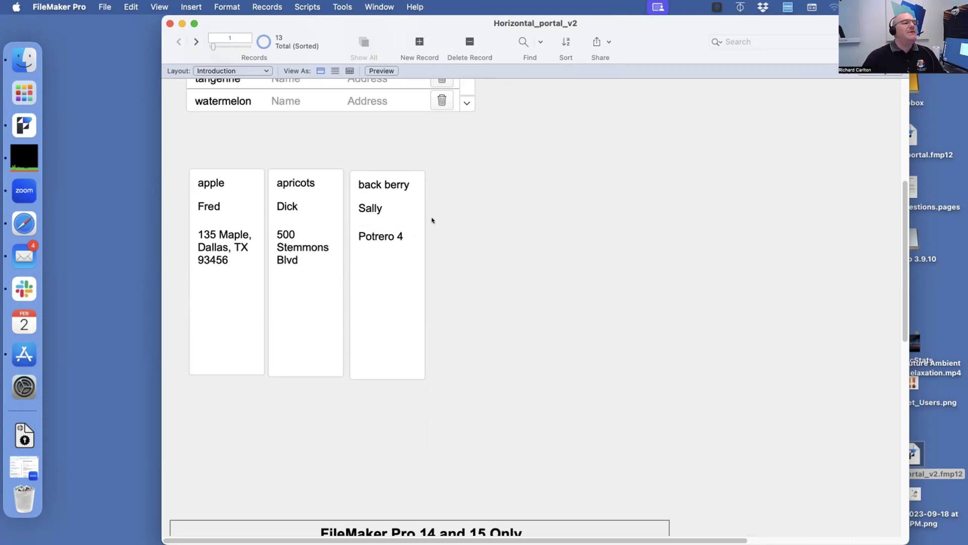
# Page the fruit button bar forward and back with the arrows, ending on banana, cantelope and grape.
pyautogui.scroll(-6, 679, 285)
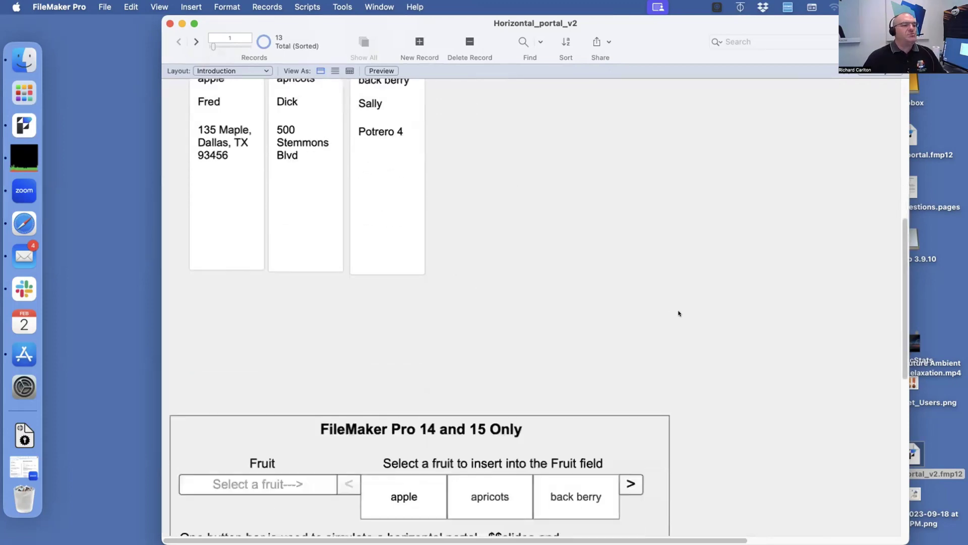
pyautogui.scroll(-2, 679, 309)
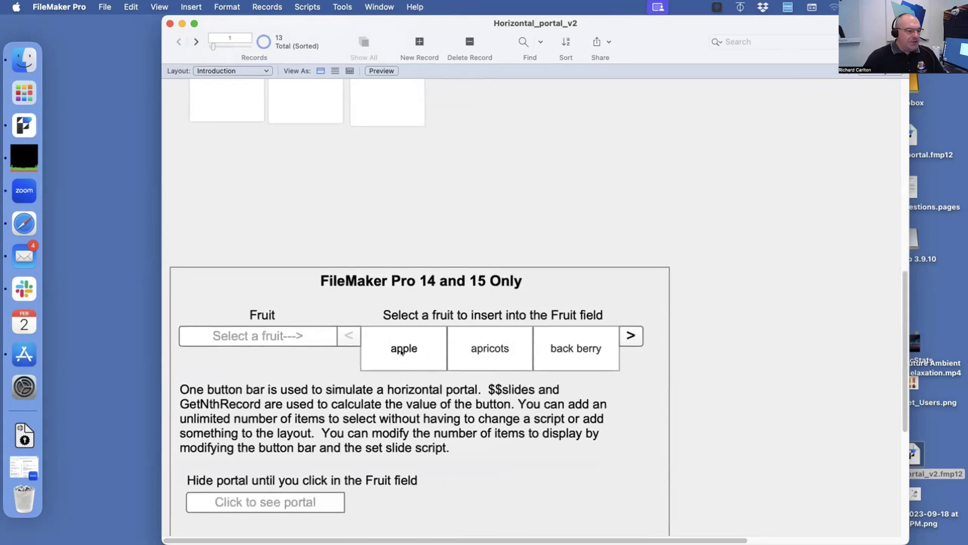
pyautogui.click(630, 335)
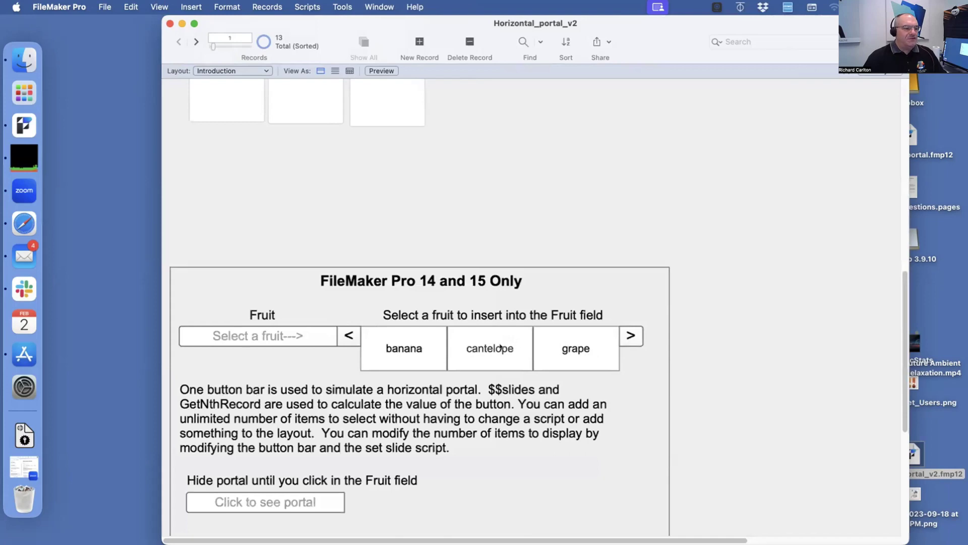
pyautogui.click(631, 336)
pyautogui.click(631, 335)
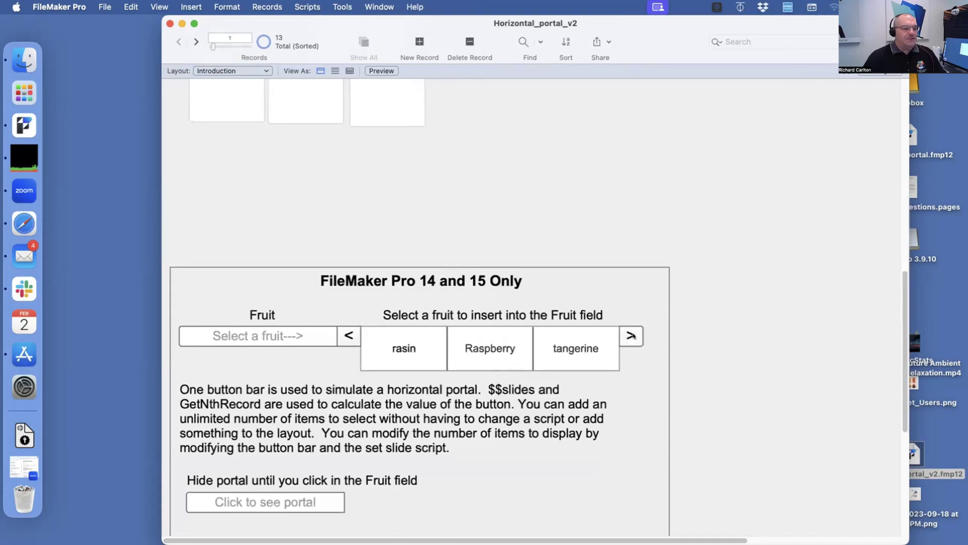
pyautogui.click(342, 335)
pyautogui.click(343, 335)
pyautogui.click(342, 336)
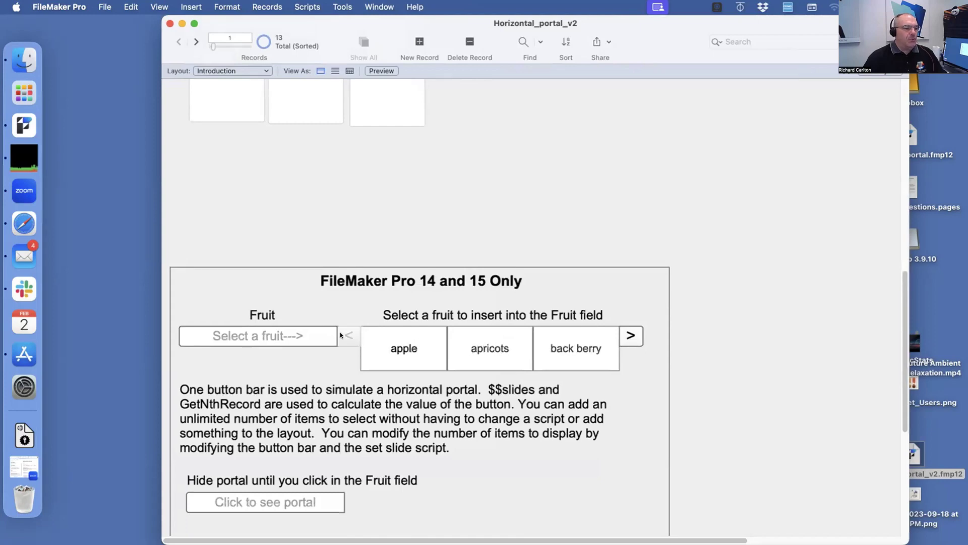
pyautogui.click(628, 336)
pyautogui.click(628, 336)
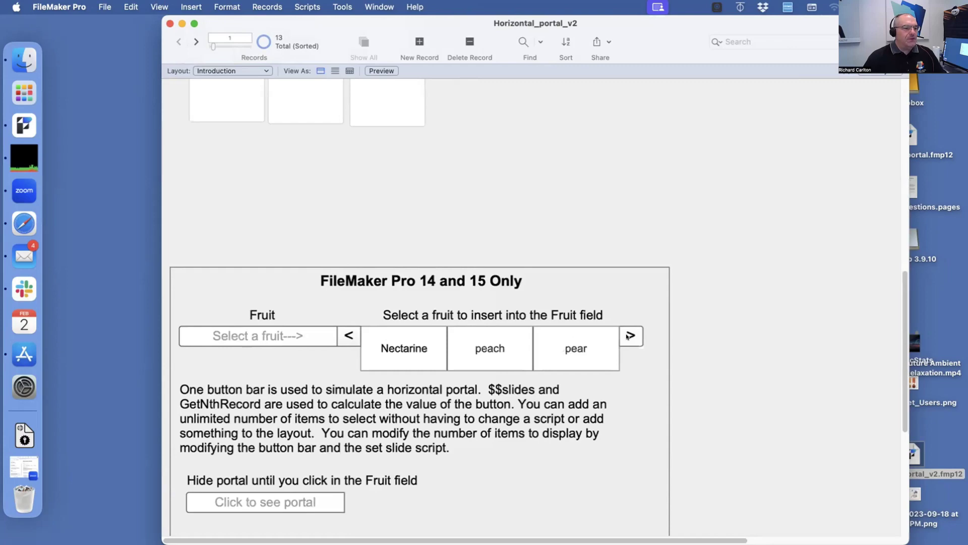
pyautogui.click(348, 335)
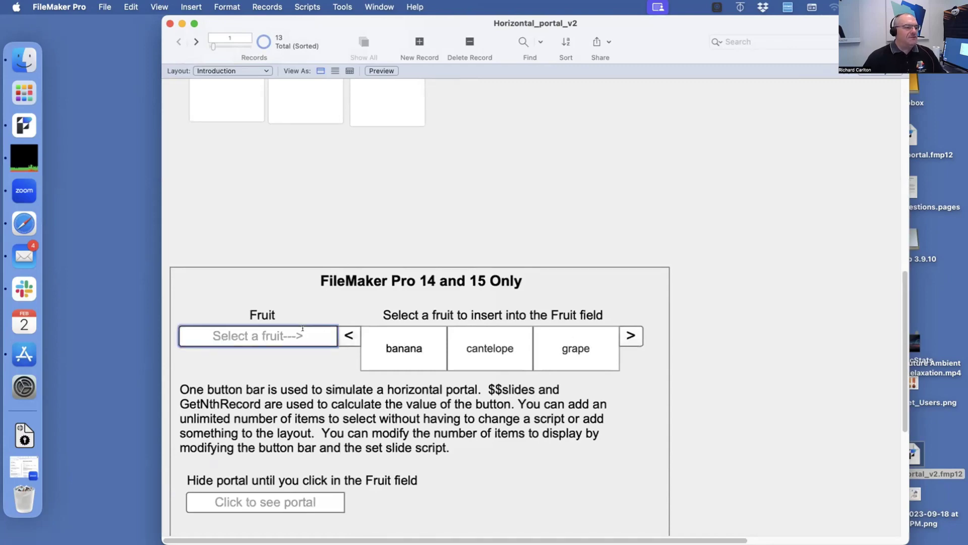
pyautogui.click(349, 334)
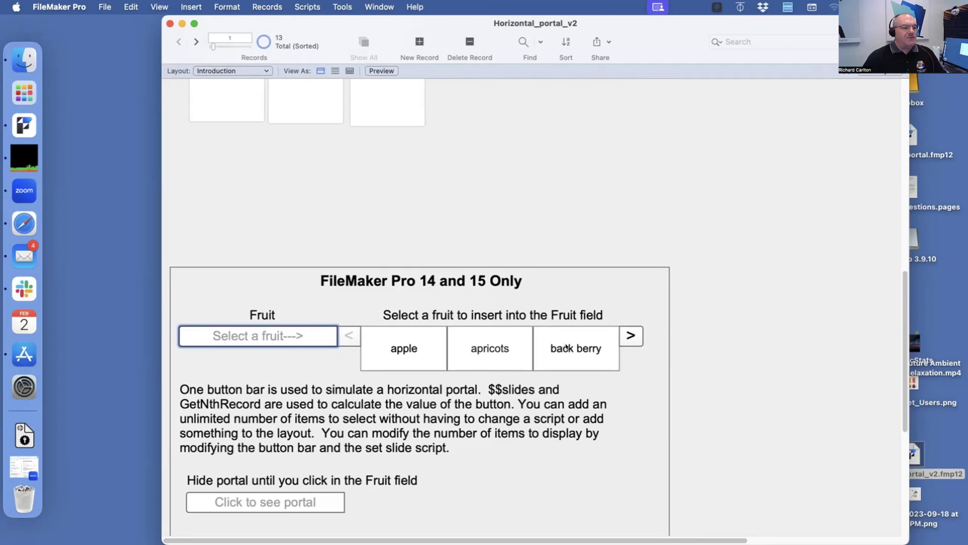
pyautogui.click(632, 336)
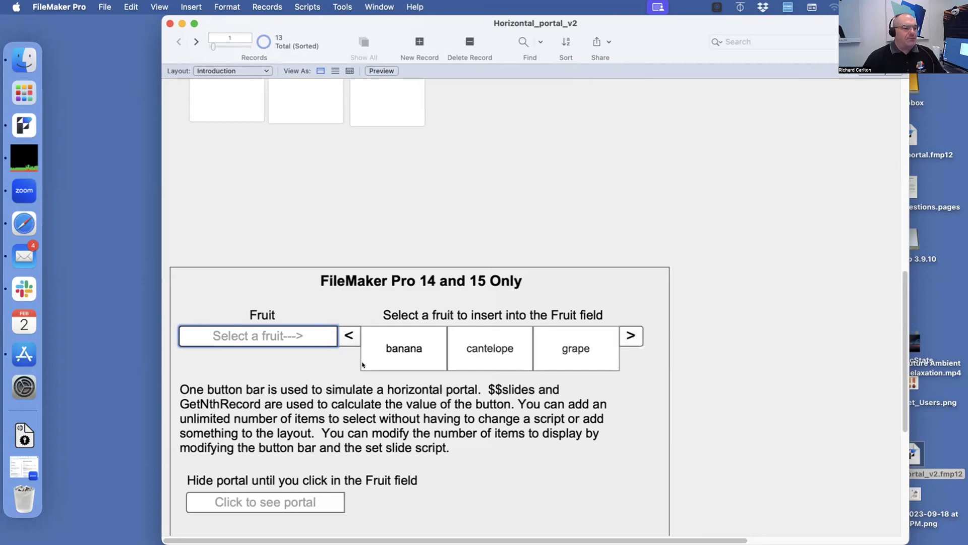
pyautogui.scroll(10, 439, 348)
pyautogui.scroll(5, 439, 343)
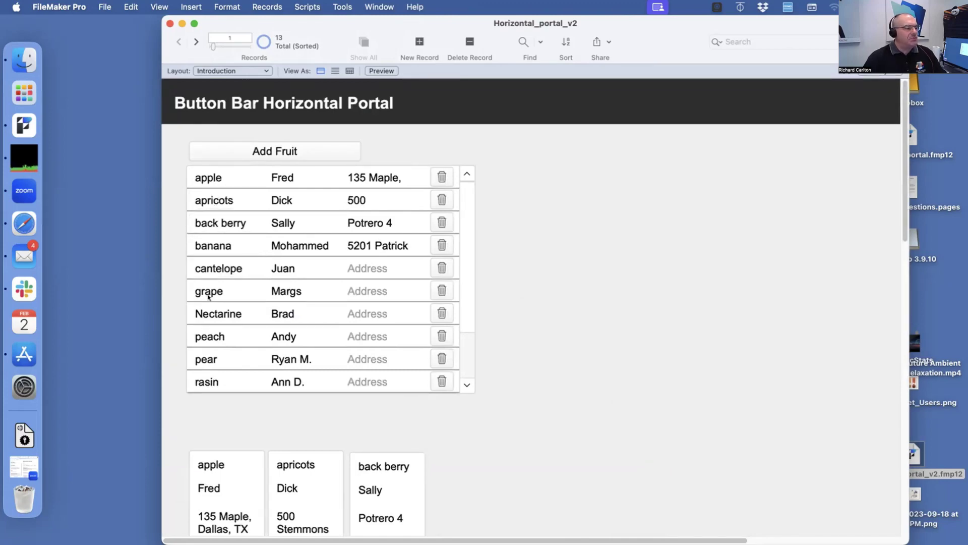
pyautogui.scroll(-5, 643, 411)
pyautogui.scroll(-5, 642, 411)
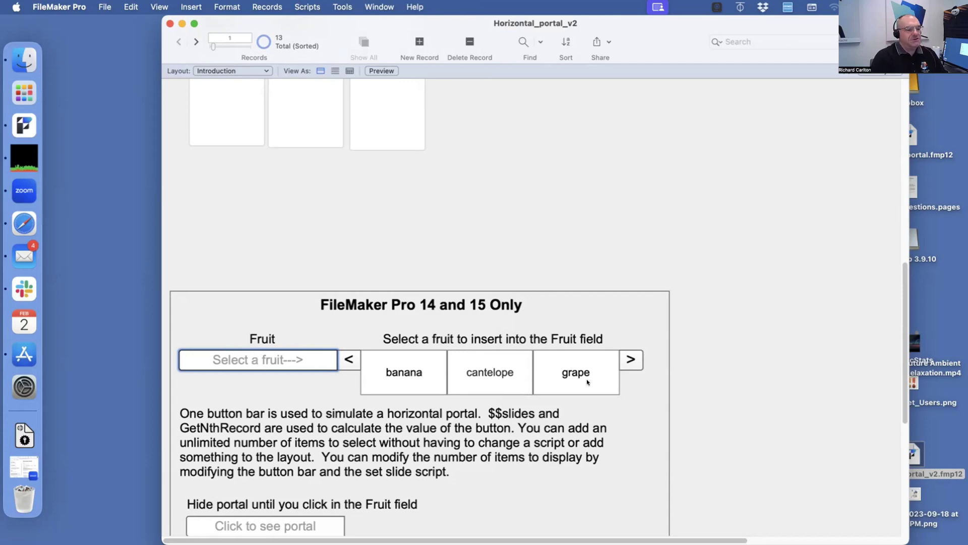
# Open Button Bar Setup for the middle fruit button: segment 2 runs Select fruit with parameter 2.
pyautogui.press('super+l')
pyautogui.click(535, 404)
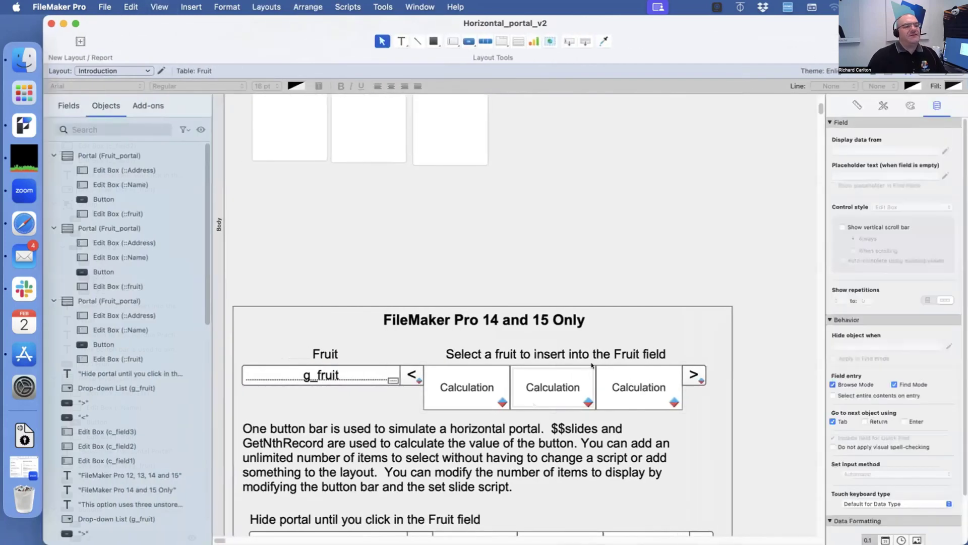
pyautogui.doubleClick(535, 403)
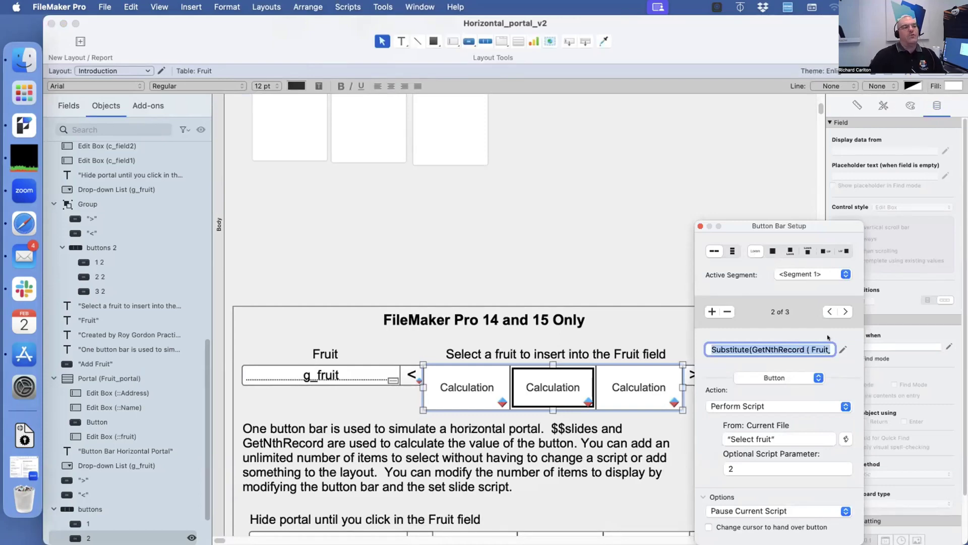
pyautogui.scroll(5, 529, 285)
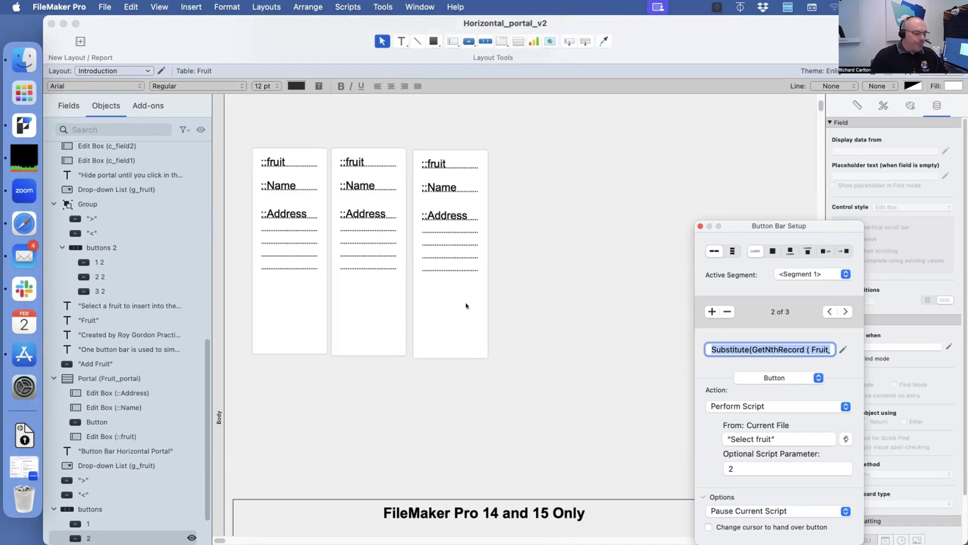
pyautogui.scroll(-5, 435, 298)
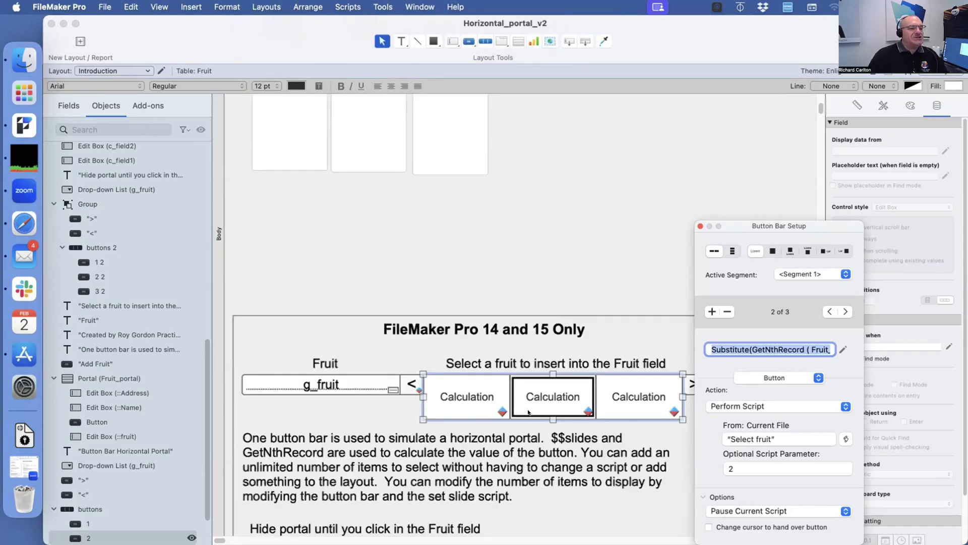
pyautogui.scroll(5, 465, 385)
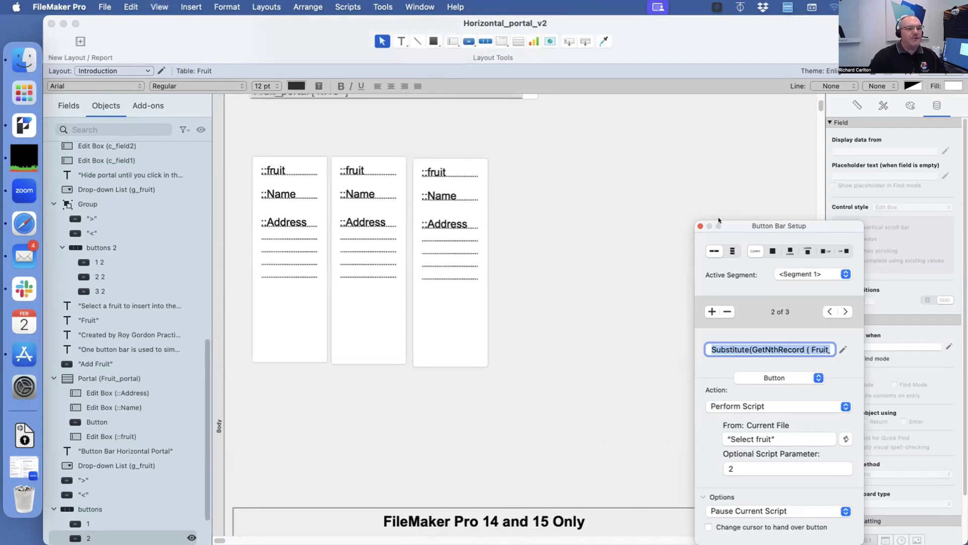
pyautogui.moveTo(721, 226); pyautogui.dragTo(713, 93)
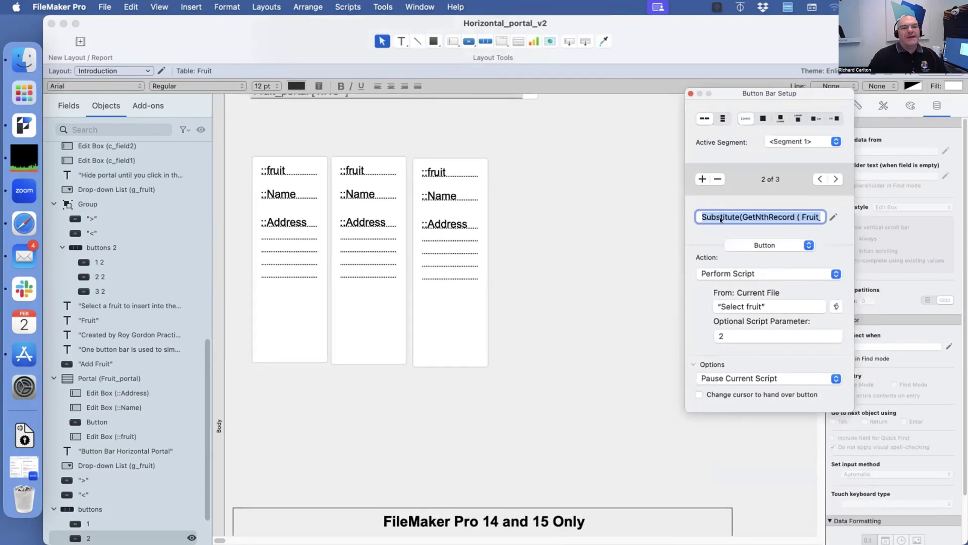
# Close the button bar settings and open the middle portal's setup, confirming initial row 2 and 1 row.
pyautogui.click(712, 211)
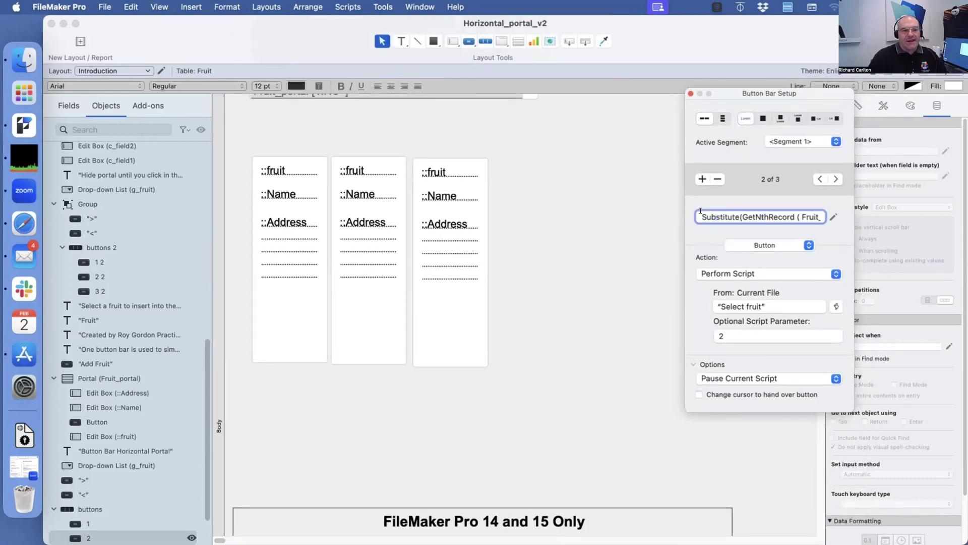
pyautogui.moveTo(701, 216); pyautogui.dragTo(846, 221)
pyautogui.click(612, 229)
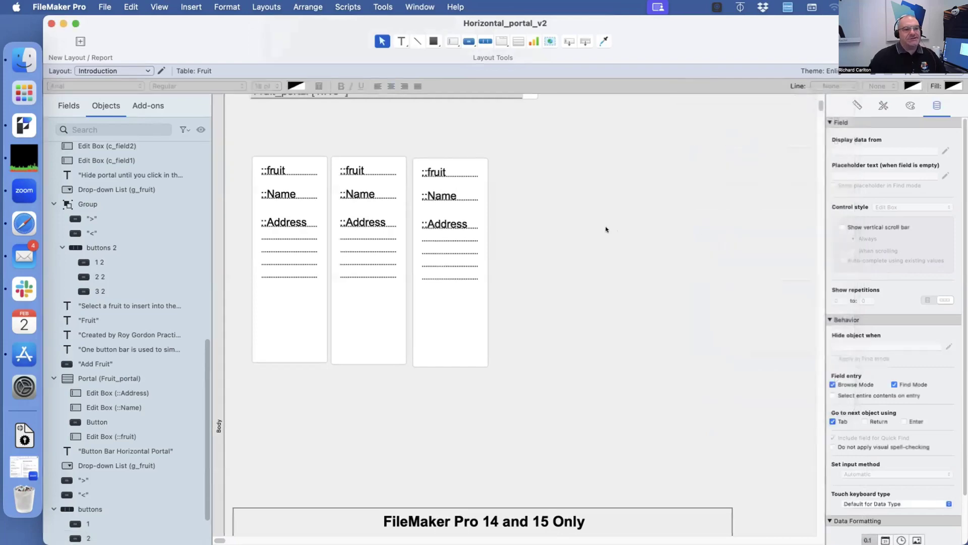
pyautogui.doubleClick(359, 291)
pyautogui.hotkey('shift', 'Tab')
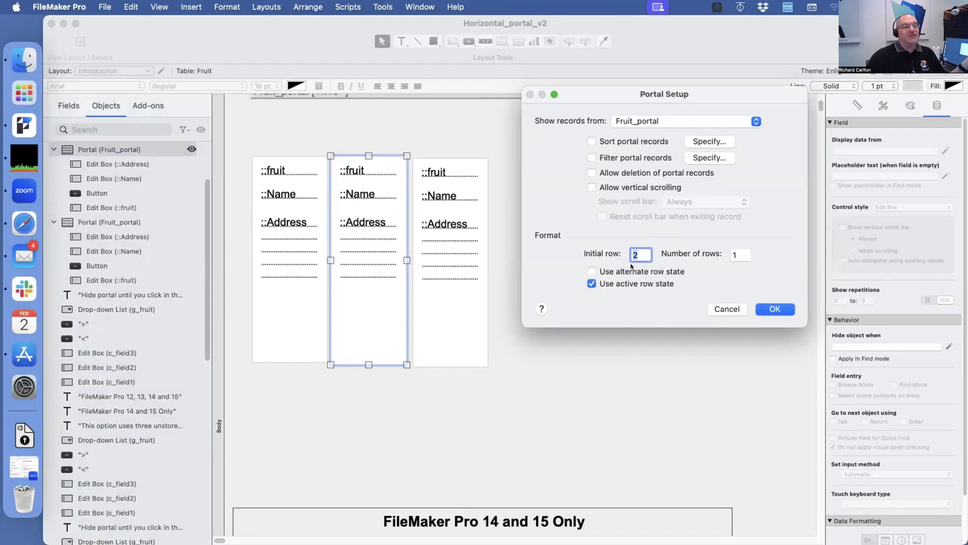
# Cancel Portal Setup and open Button Bar Setup on the middle segment, which runs Select fruit with parameter 2.
pyautogui.click(712, 309)
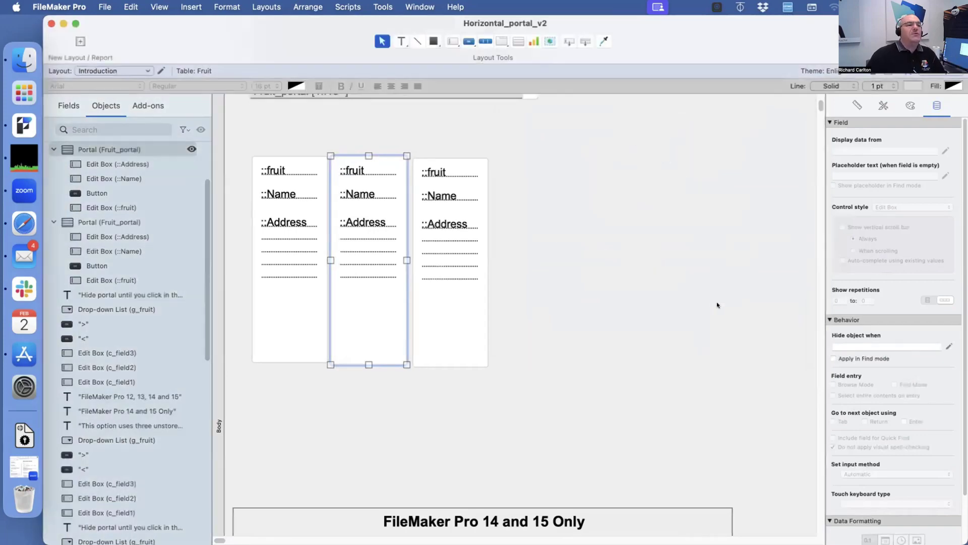
pyautogui.scroll(-4, 555, 459)
pyautogui.click(555, 481)
pyautogui.click(554, 481)
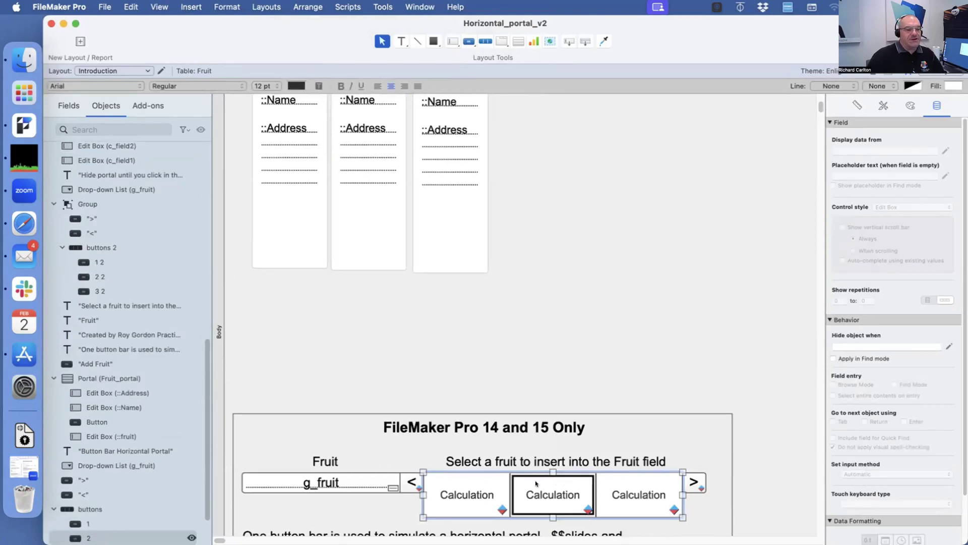
pyautogui.scroll(4, 534, 340)
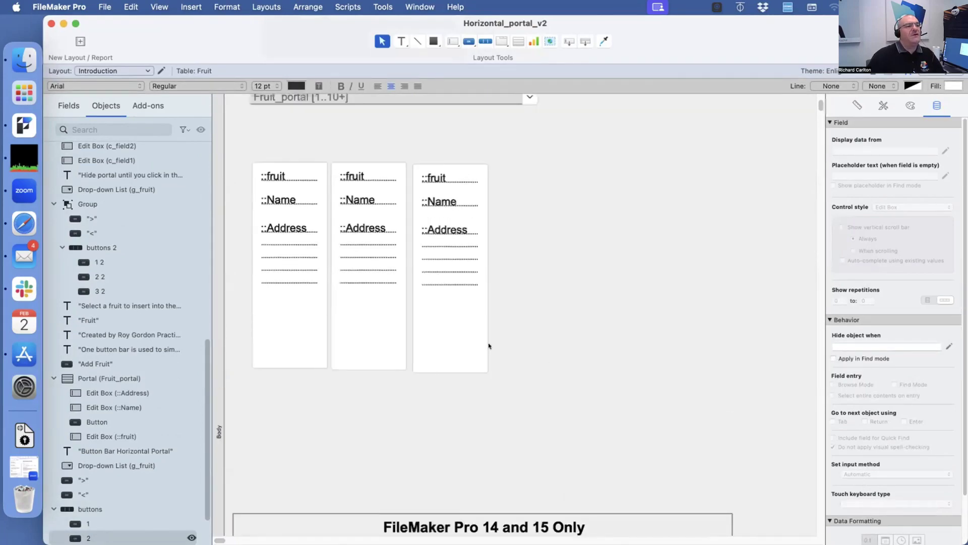
pyautogui.click(468, 351)
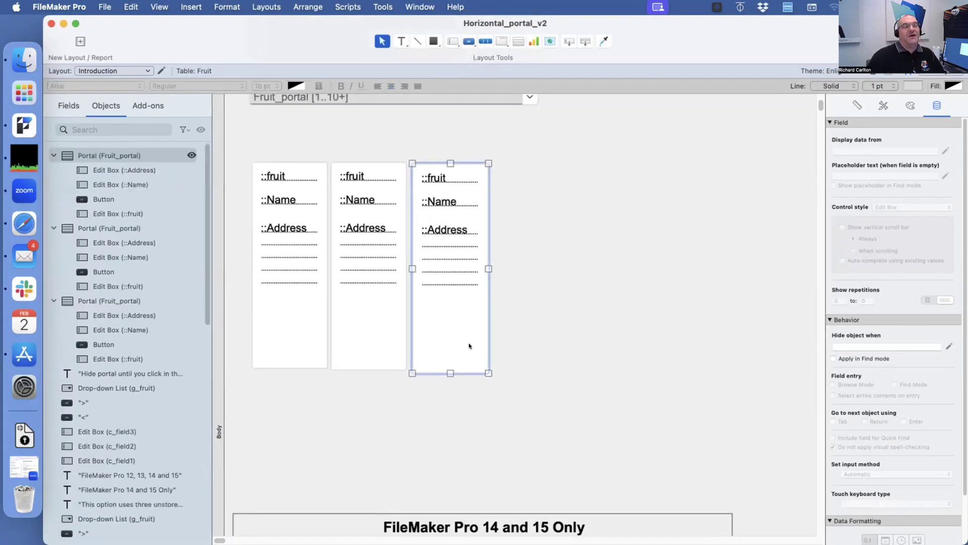
pyautogui.scroll(-3, 479, 353)
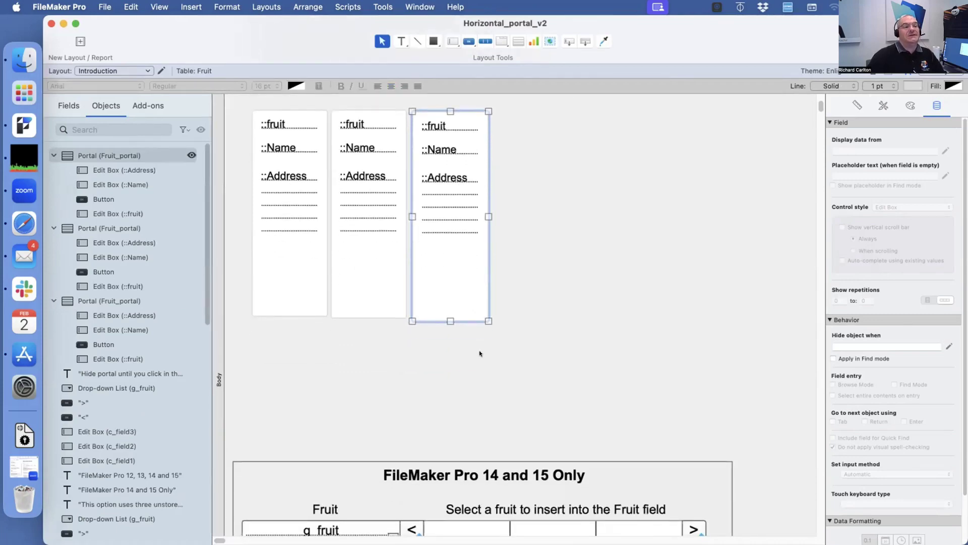
pyautogui.scroll(-6, 468, 343)
pyautogui.doubleClick(532, 446)
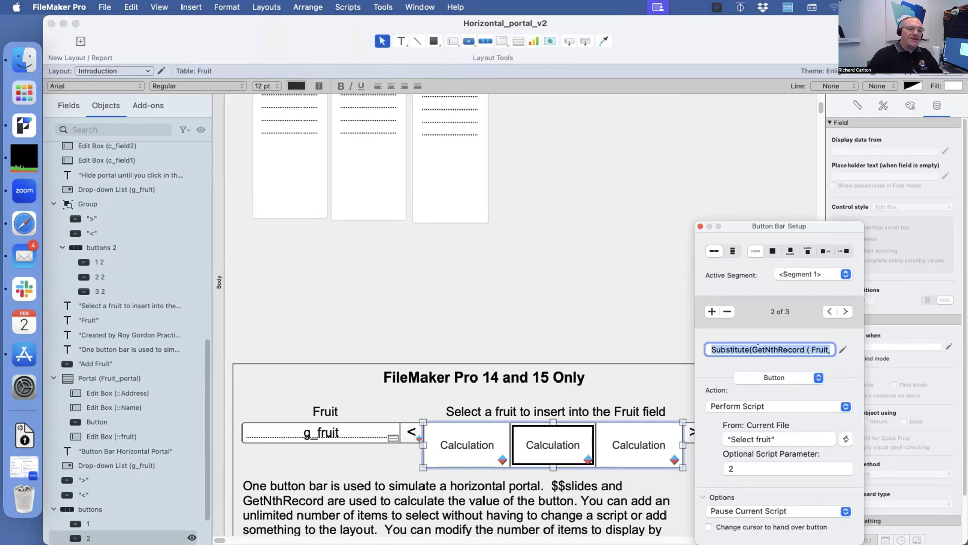
# Inspect the middle segment's label formula: Fruit_portal::fruit via GetNthRecord at $$slides plus offset 2, unchanged.
pyautogui.click(840, 347)
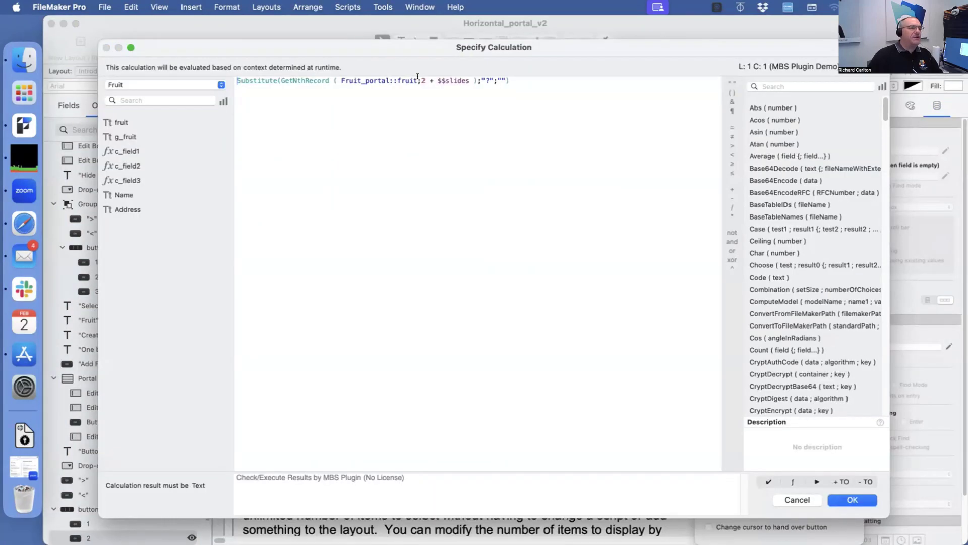
pyautogui.hotkey('shift', 'alt', 'Left')
pyautogui.hotkey('shift', 'alt', 'Left')
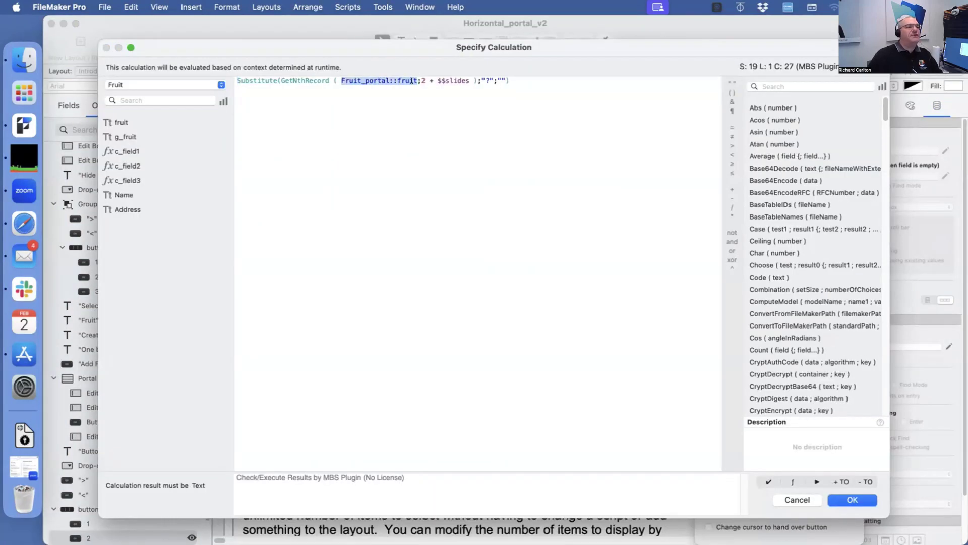
pyautogui.press('Right')
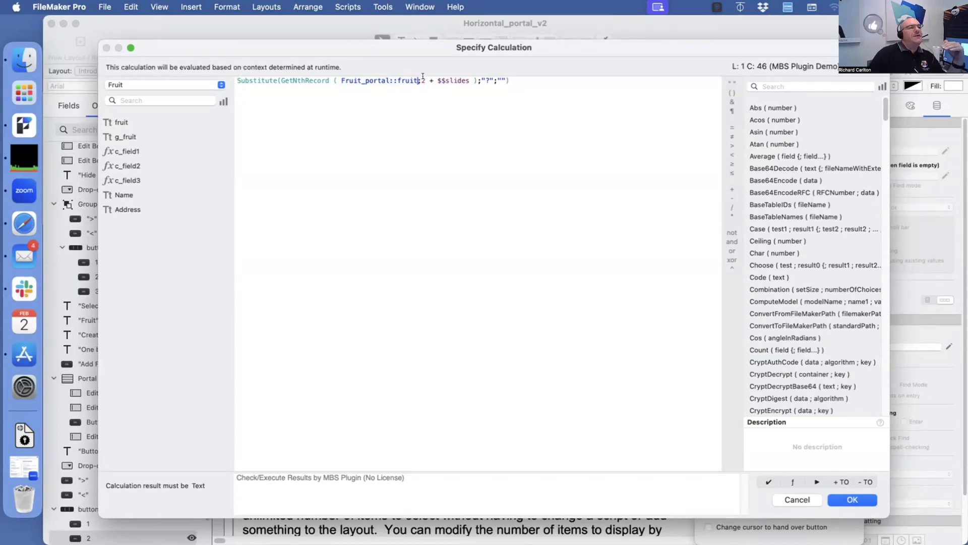
pyautogui.moveTo(471, 80); pyautogui.dragTo(436, 80)
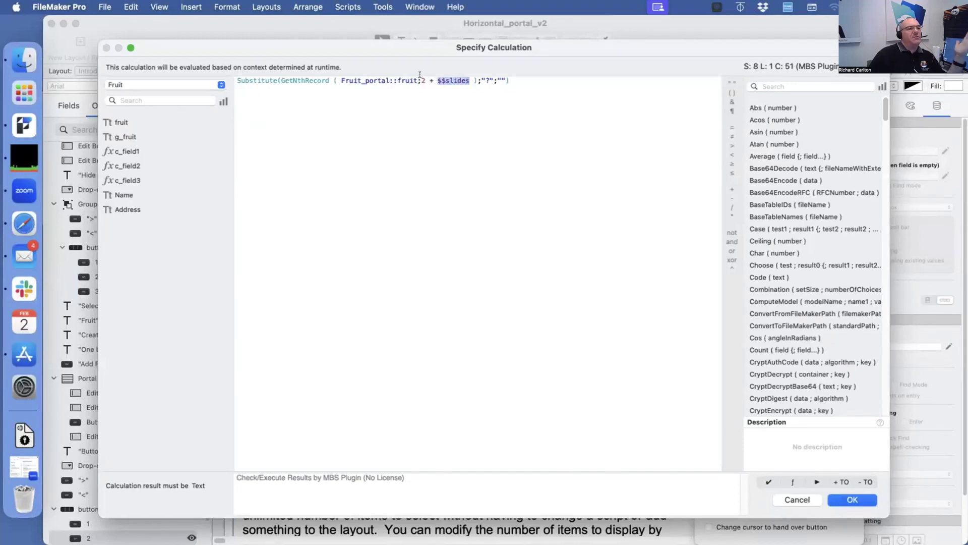
pyautogui.click(426, 81)
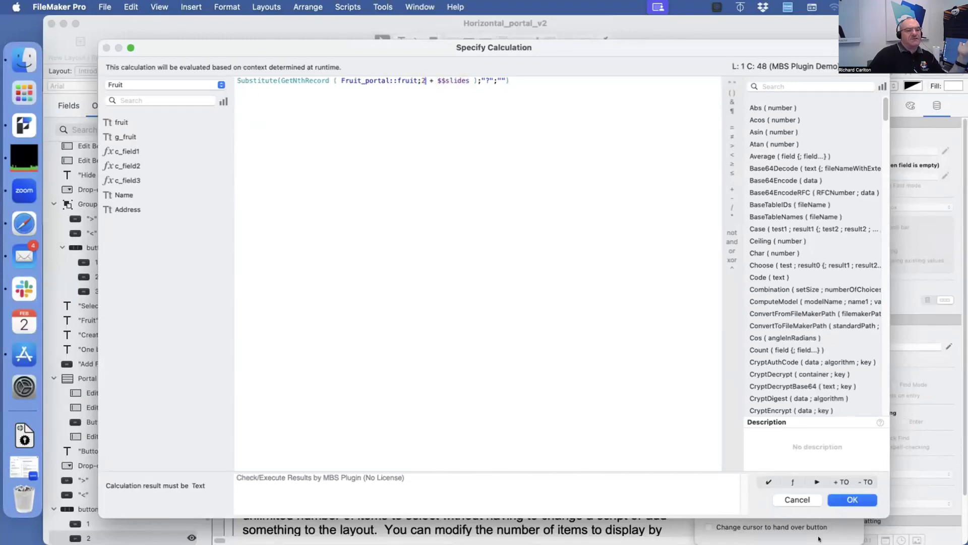
pyautogui.click(807, 500)
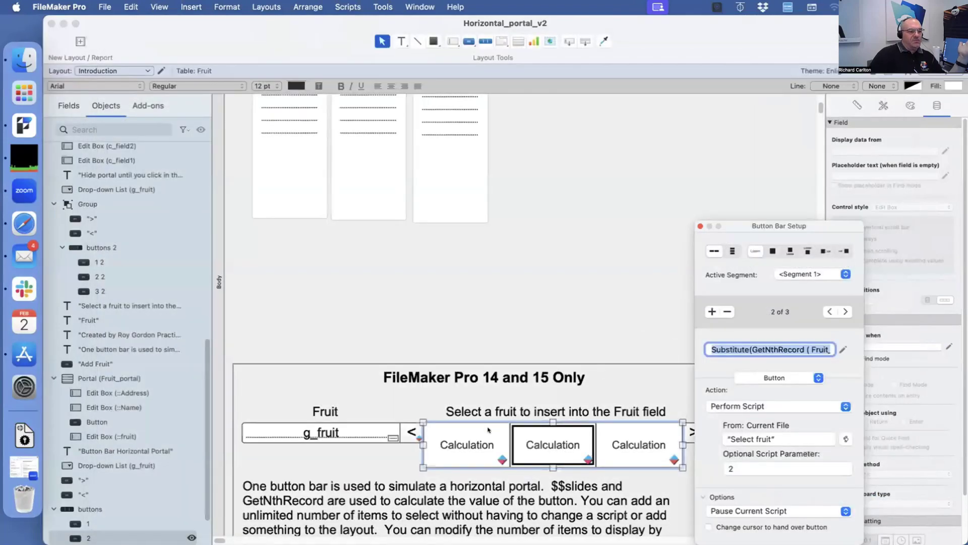
# Check that the first segment's label formula uses row offset 1, then close the button bar settings.
pyautogui.click(488, 429)
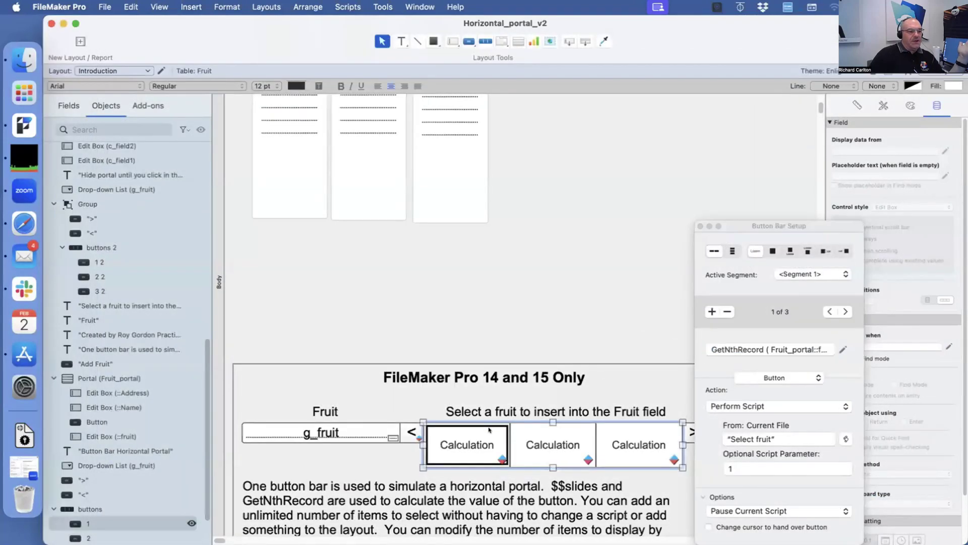
pyautogui.click(843, 349)
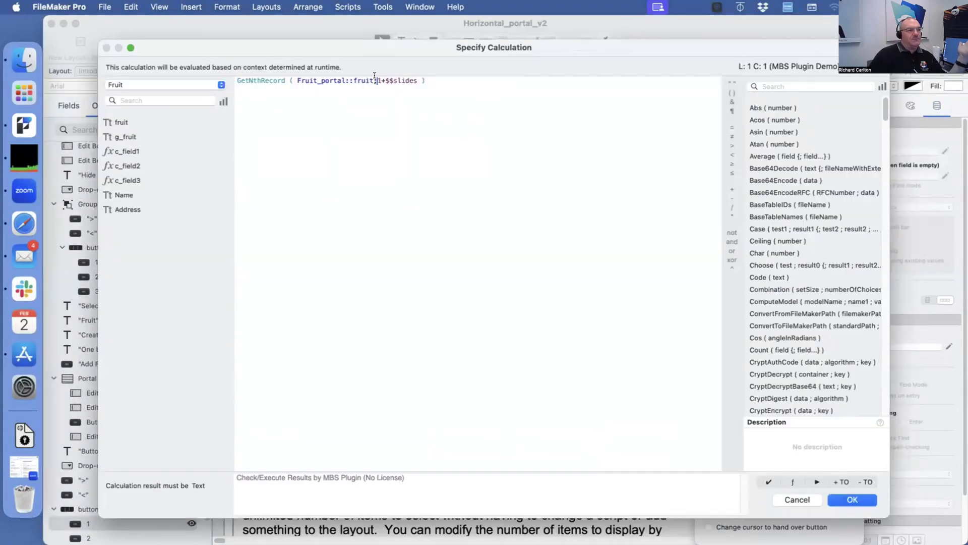
pyautogui.doubleClick(379, 81)
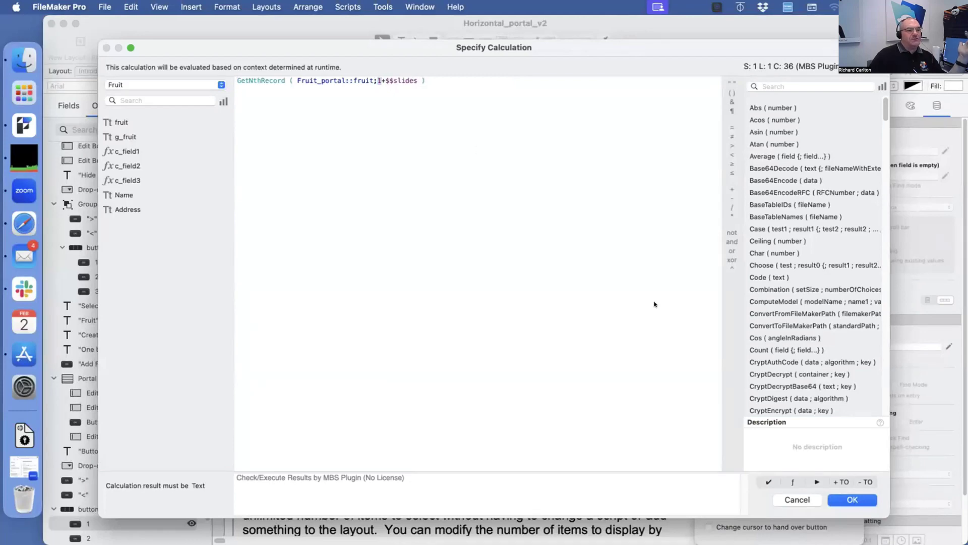
pyautogui.click(797, 499)
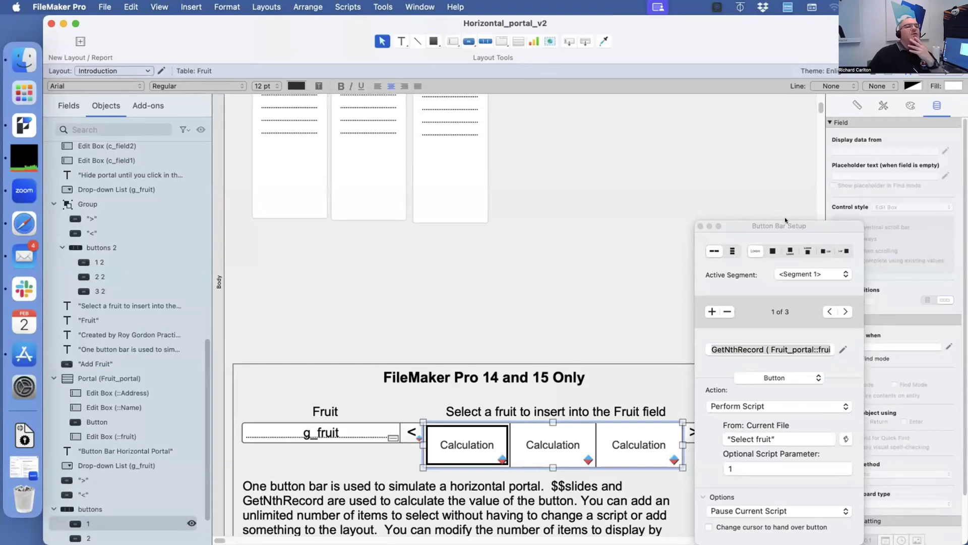
pyautogui.moveTo(785, 222); pyautogui.dragTo(848, 175)
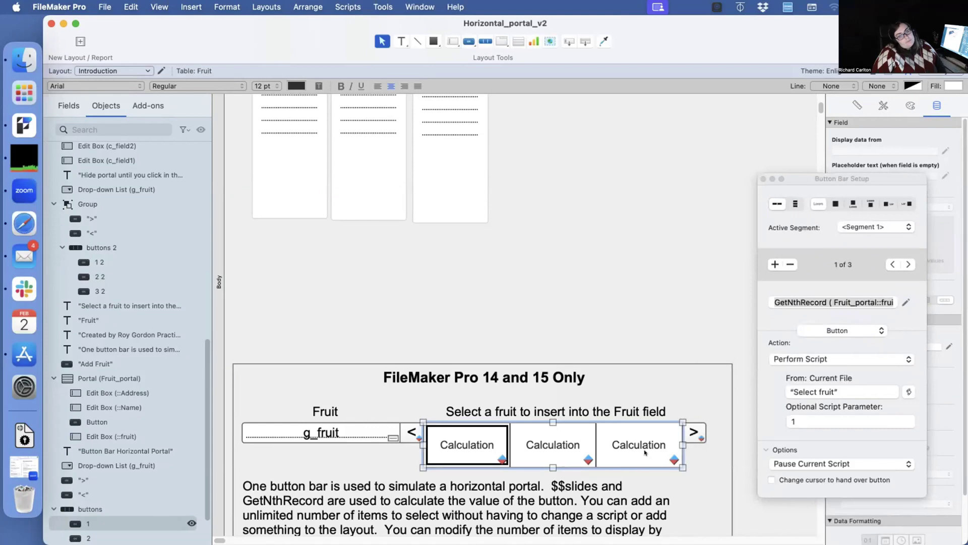
pyautogui.click(689, 440)
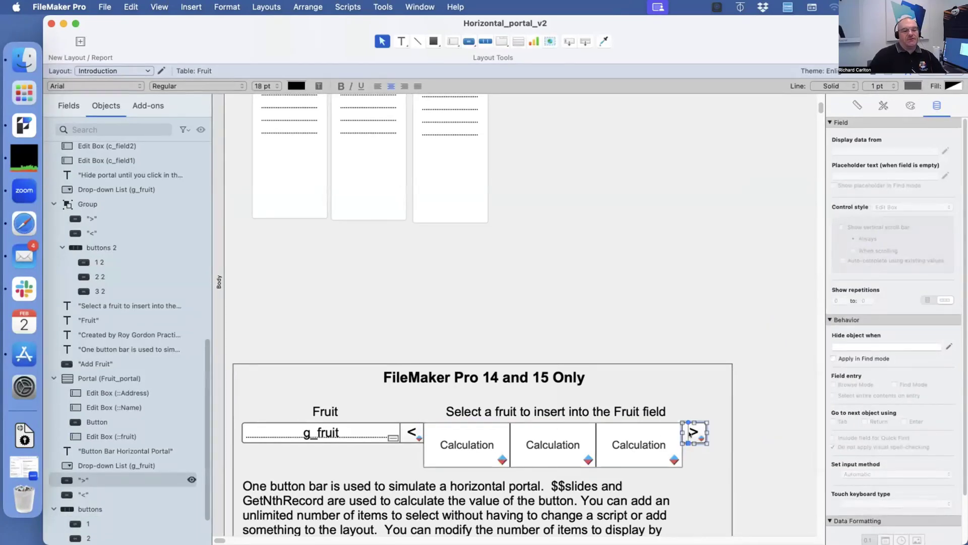
# Check the > arrow's button settings, then open the Set slides script in the Script Workspace.
pyautogui.doubleClick(689, 433)
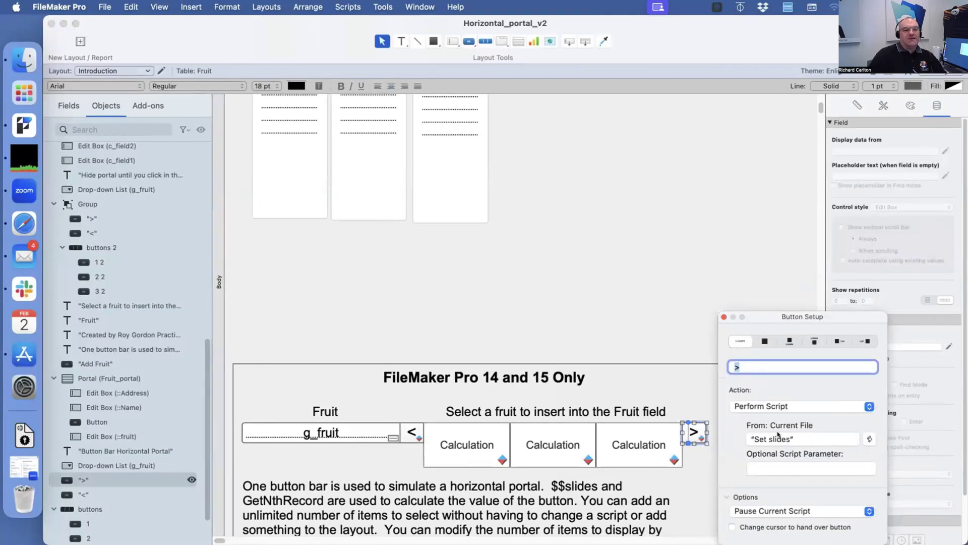
pyautogui.press('Escape')
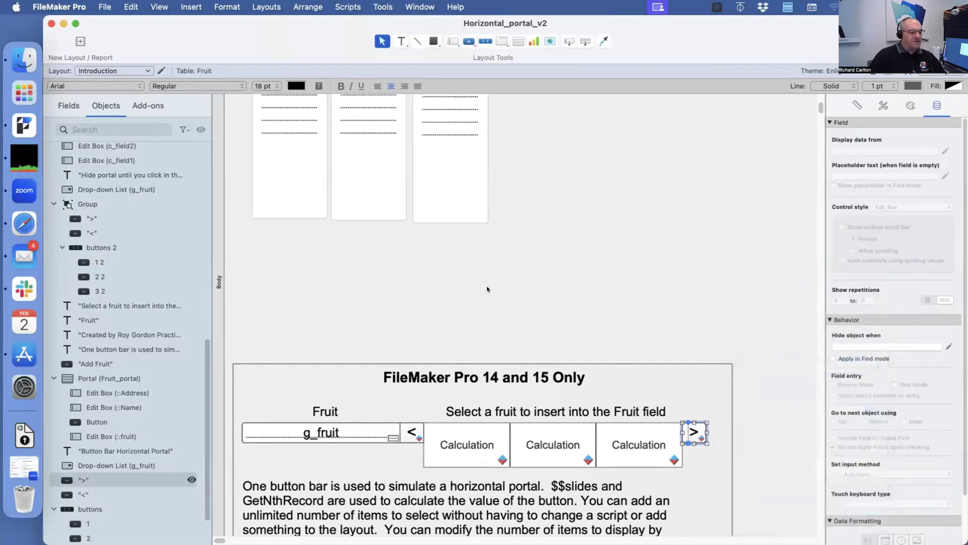
pyautogui.click(349, 7)
pyautogui.click(352, 23)
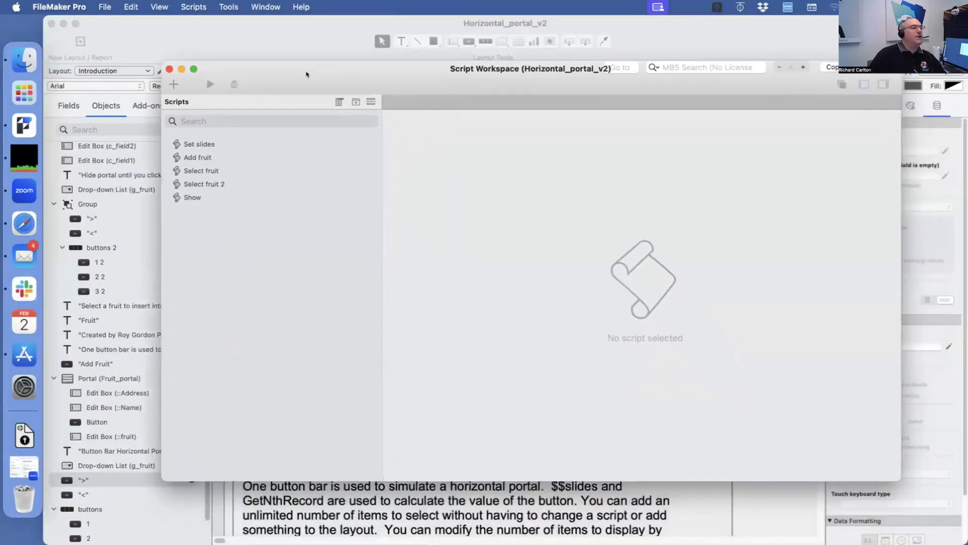
pyautogui.click(189, 157)
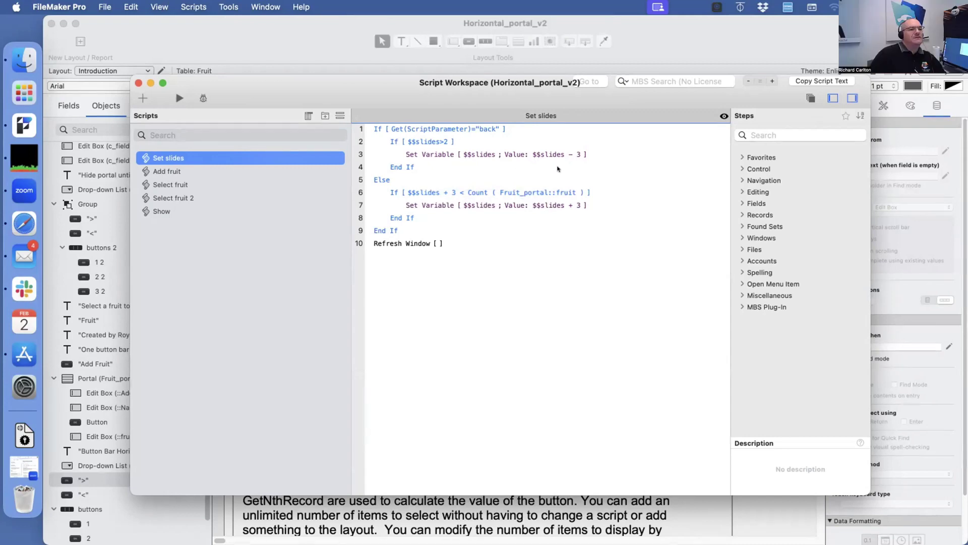
# Change the Set Variable step that subtracts 3 from $$slides to subtract 1 instead.
pyautogui.click(557, 154)
pyautogui.doubleClick(576, 153)
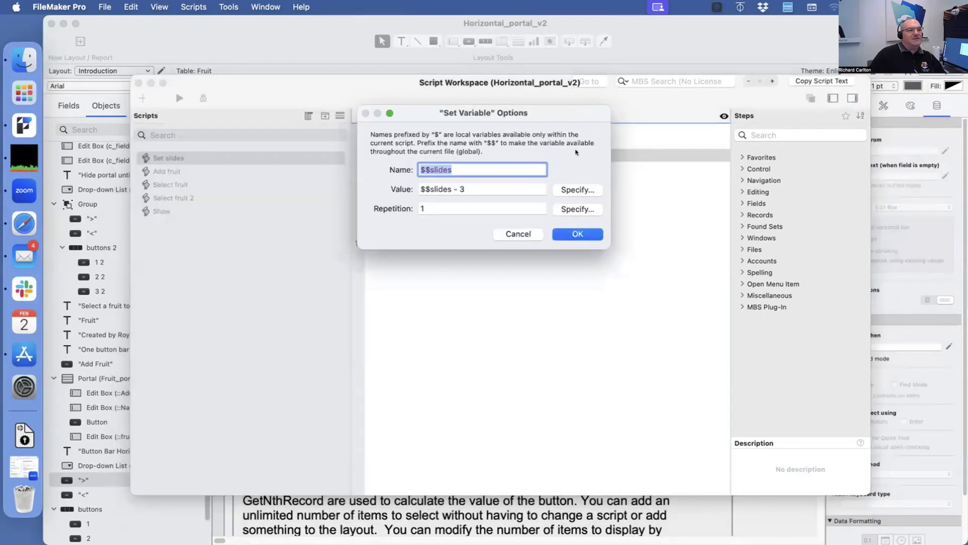
pyautogui.click(468, 188)
pyautogui.press('BackSpace')
pyautogui.write('1')
pyautogui.click(577, 234)
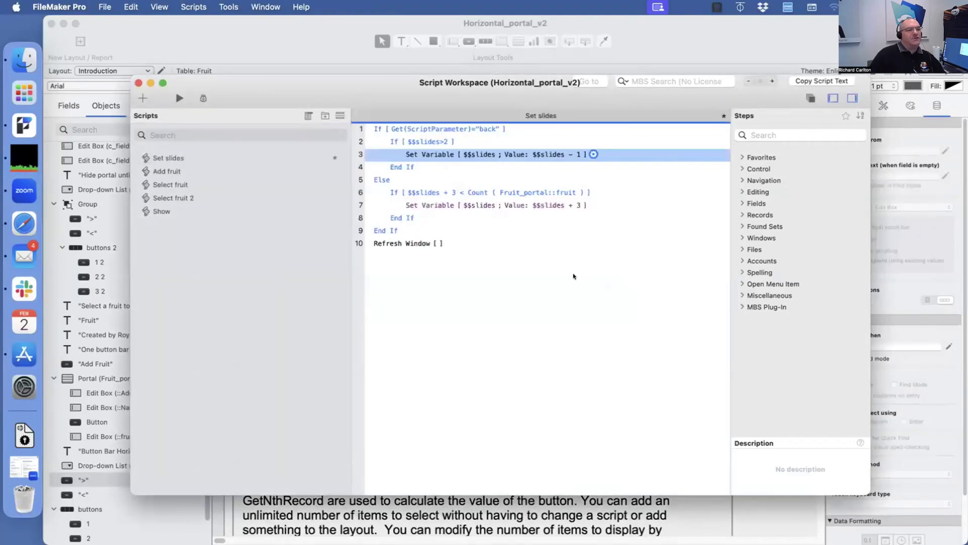
# Change the Set Variable step's value from $$slides + 3 to $$slides + 1.
pyautogui.click(574, 203)
pyautogui.doubleClick(577, 204)
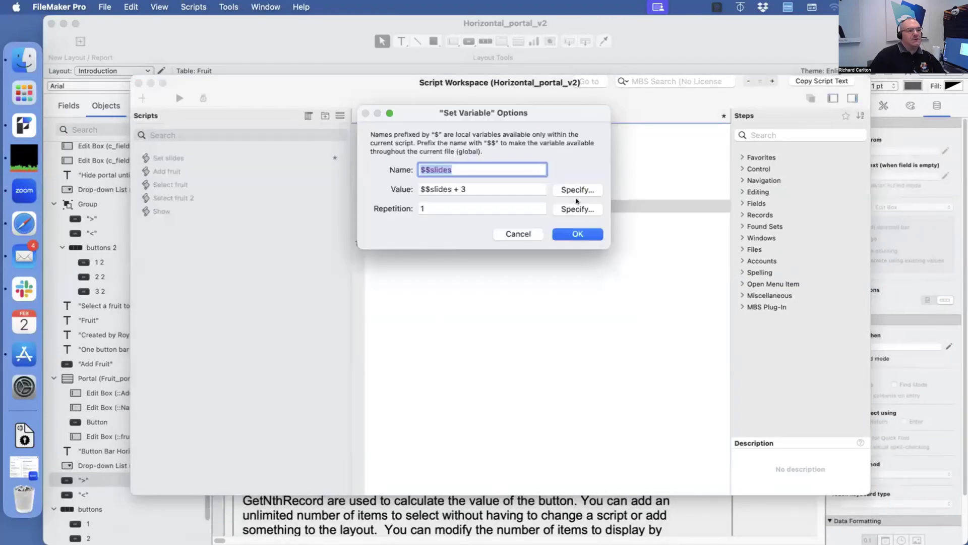
pyautogui.click(564, 190)
pyautogui.press('Escape')
pyautogui.click(565, 190)
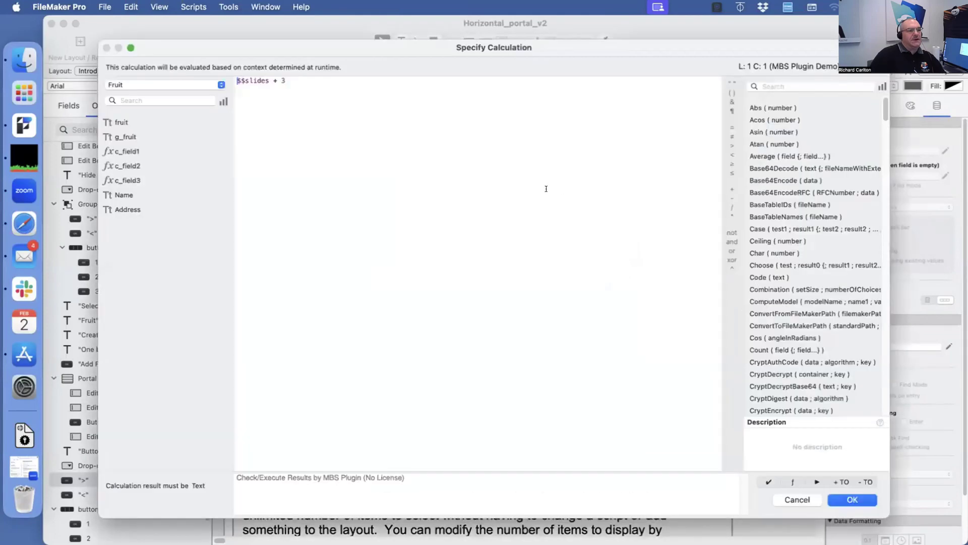
pyautogui.doubleClick(284, 81)
pyautogui.write('1')
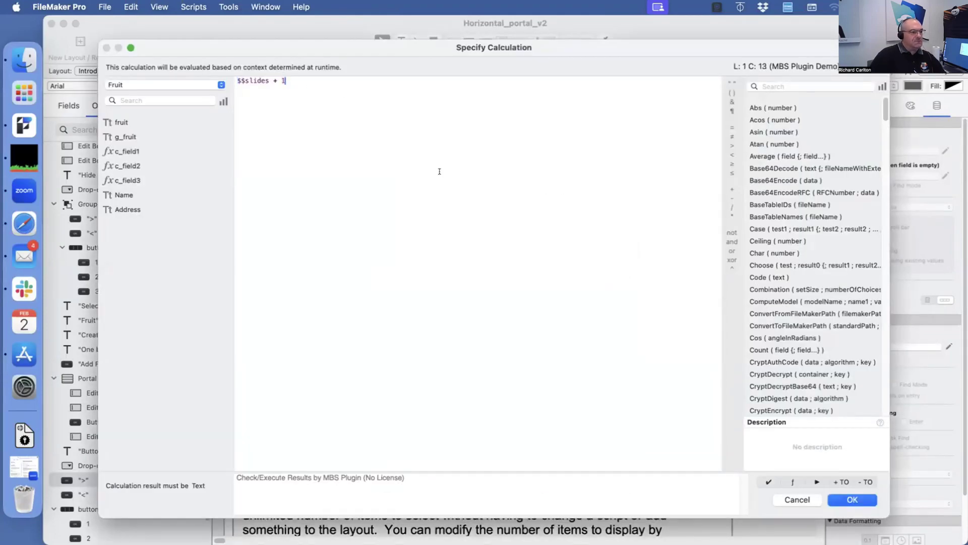
pyautogui.click(864, 498)
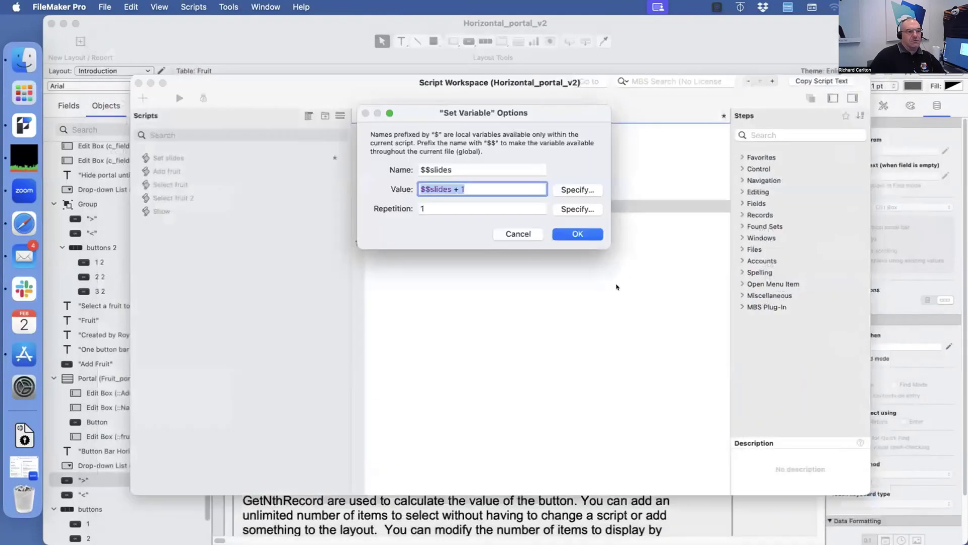
pyautogui.click(575, 232)
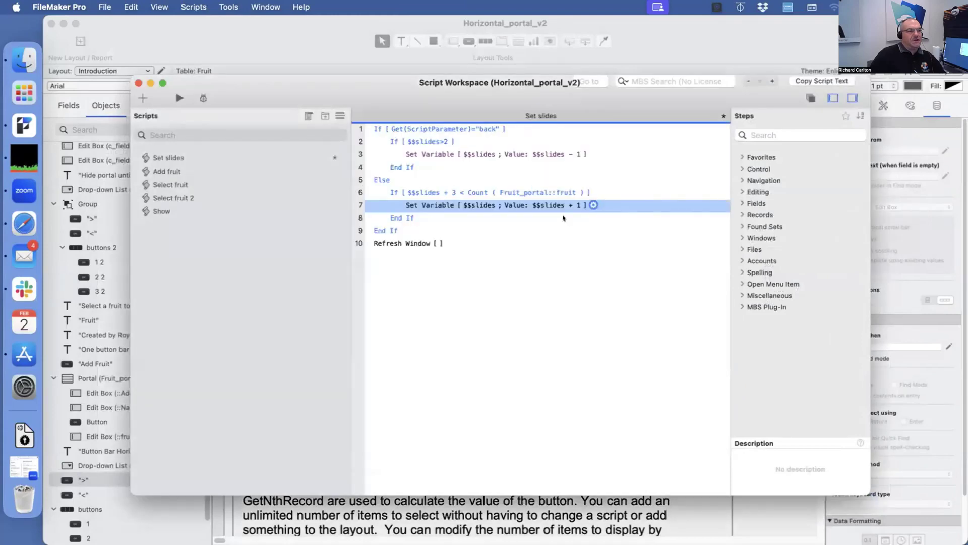
# Edit the line 6 If condition from $$slides + 3 to $$slides + 1, then return to the layout window.
pyautogui.click(441, 191)
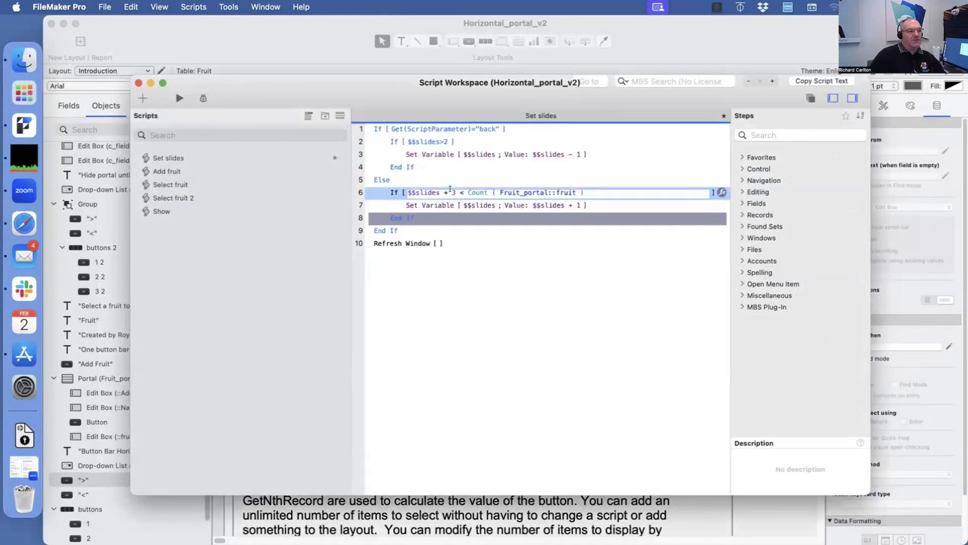
pyautogui.doubleClick(452, 192)
pyautogui.write('1')
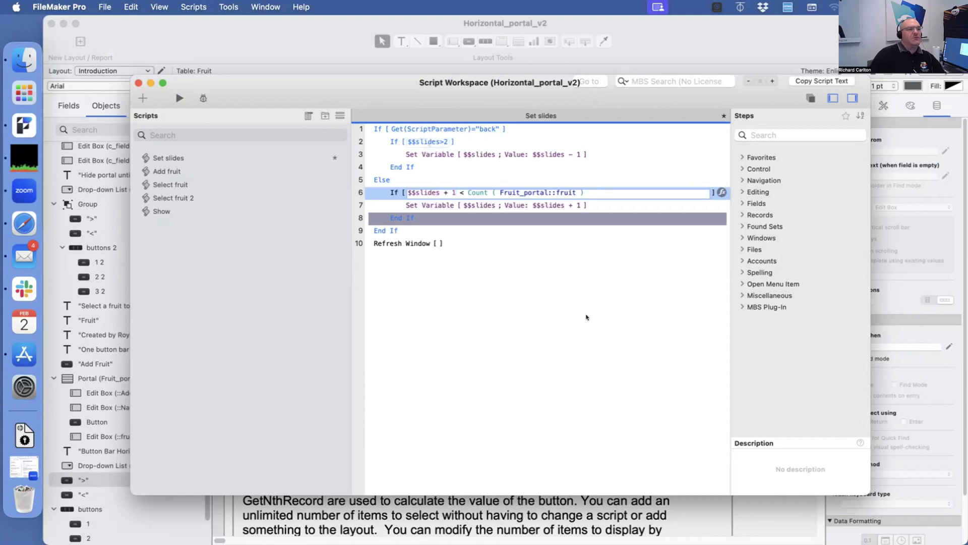
pyautogui.click(580, 327)
pyautogui.moveTo(472, 82); pyautogui.dragTo(892, 347)
pyautogui.click(606, 270)
# In Browse mode, step the button bar back one fruit to show back berry, banana and cantelope.
pyautogui.press('super+b')
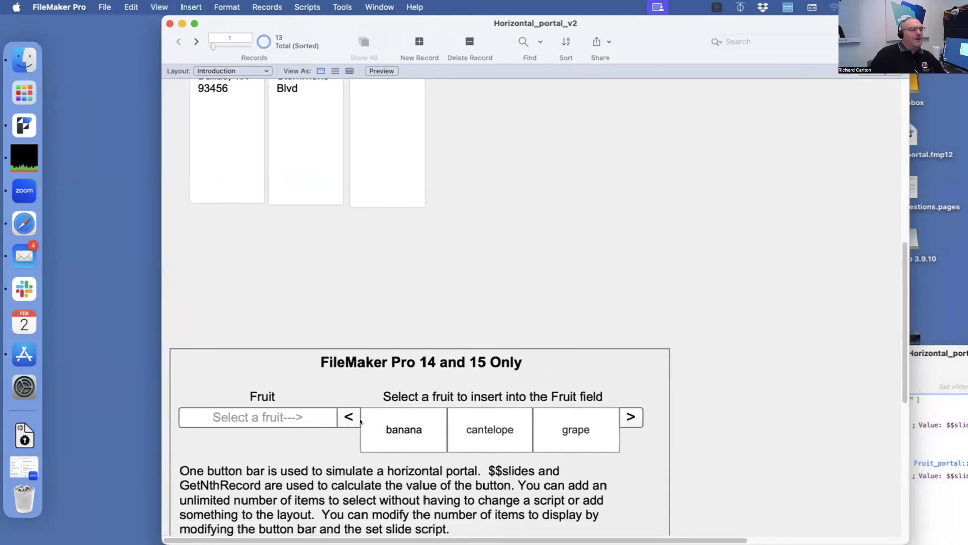
pyautogui.scroll(4, 331, 293)
pyautogui.scroll(4, 331, 295)
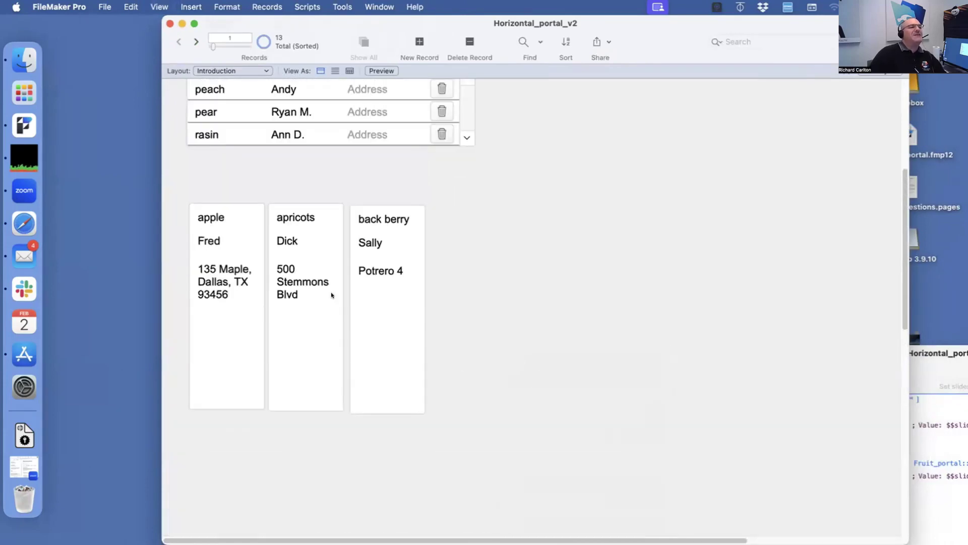
pyautogui.scroll(10, 331, 294)
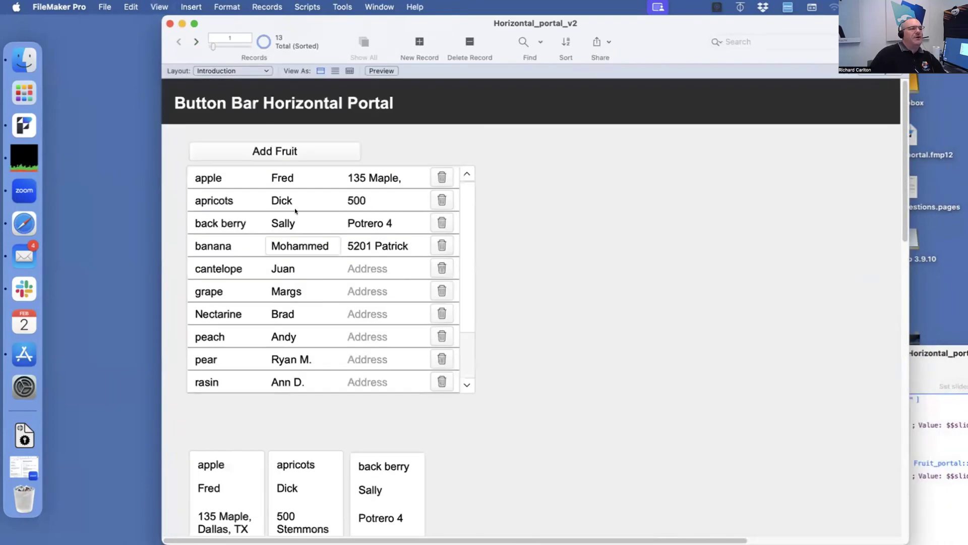
pyautogui.scroll(-20, 342, 420)
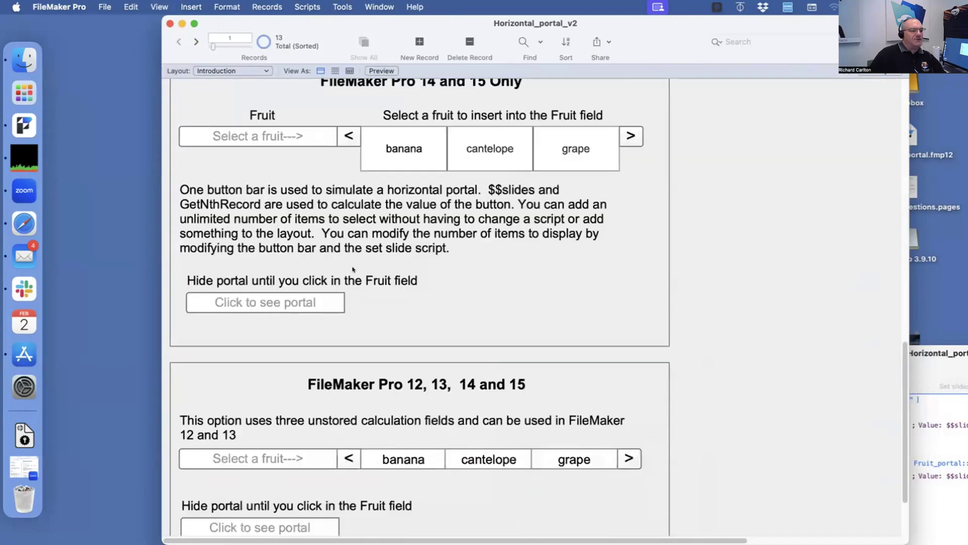
pyautogui.click(342, 132)
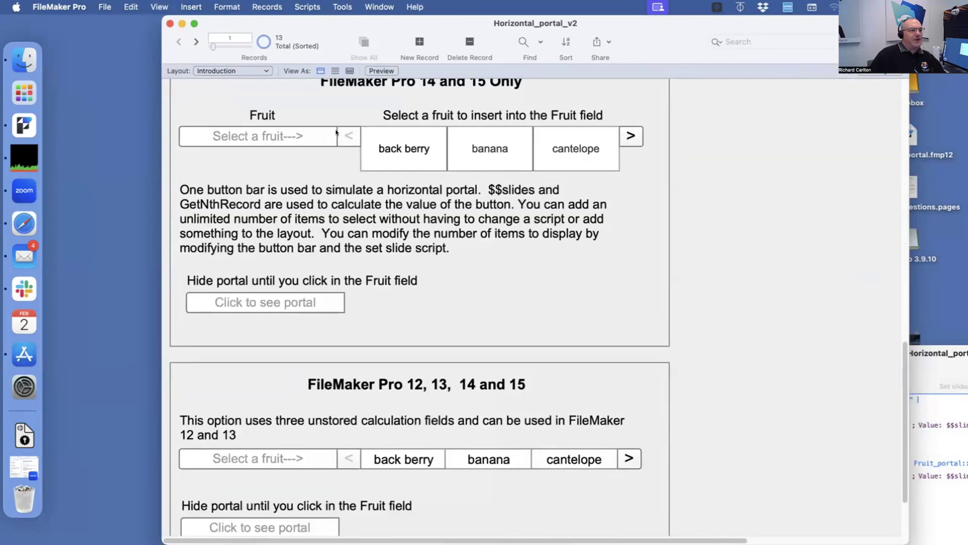
pyautogui.scroll(10, 380, 191)
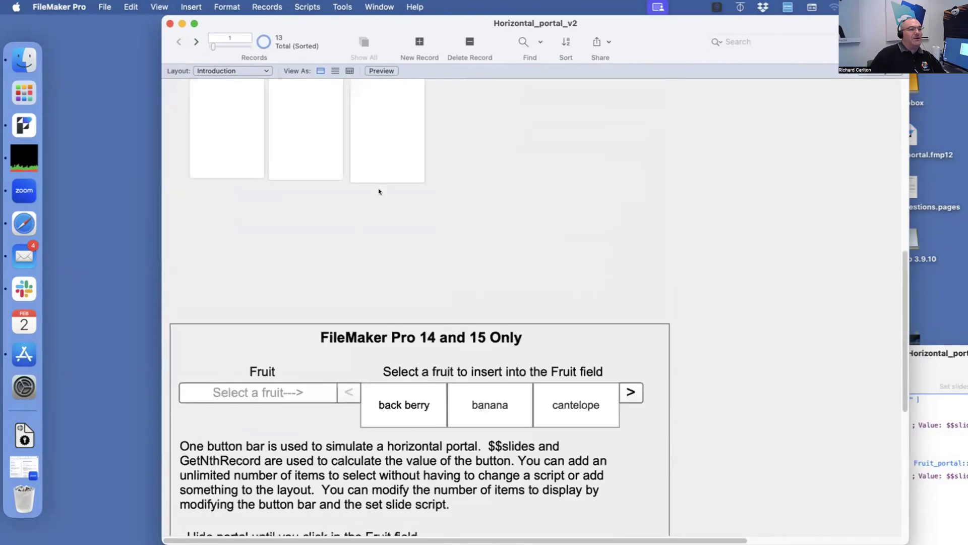
pyautogui.scroll(10, 379, 192)
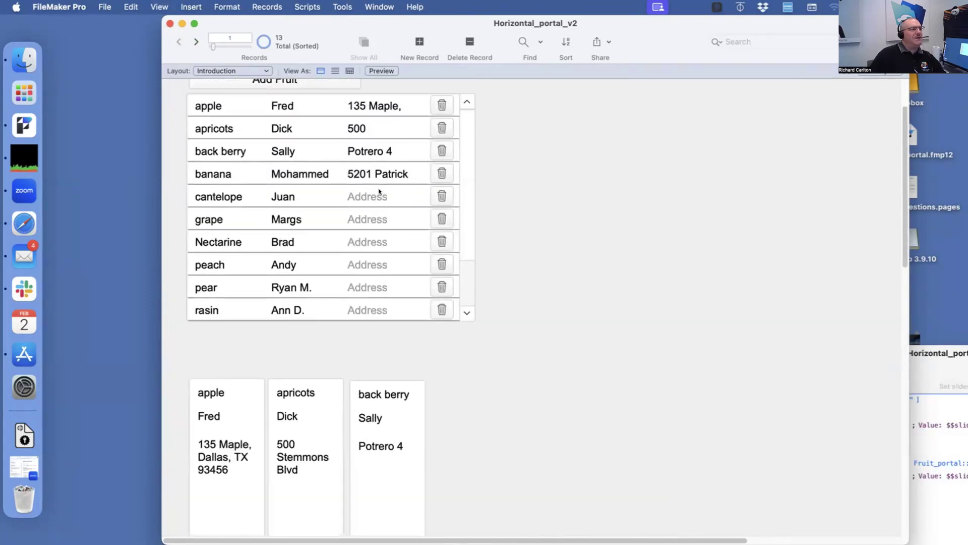
pyautogui.scroll(-12, 441, 283)
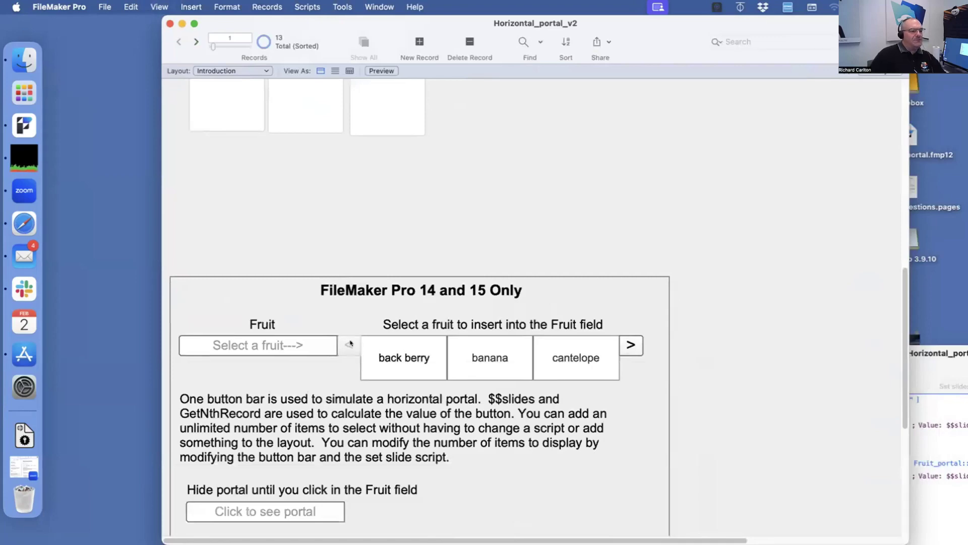
# Open Tools > Data Viewer and inspect $$slides, dismissing the accidental Sort dialog.
pyautogui.click(338, 6)
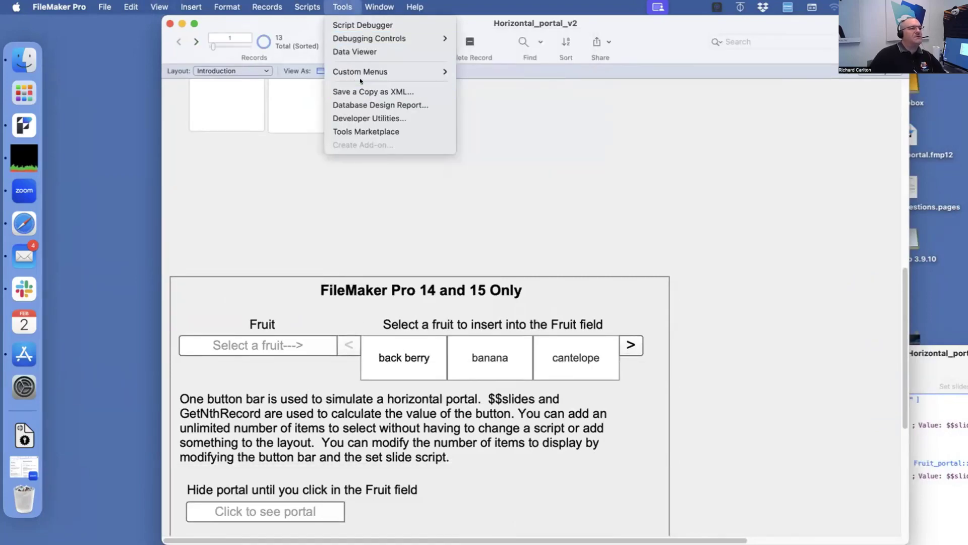
pyautogui.click(362, 53)
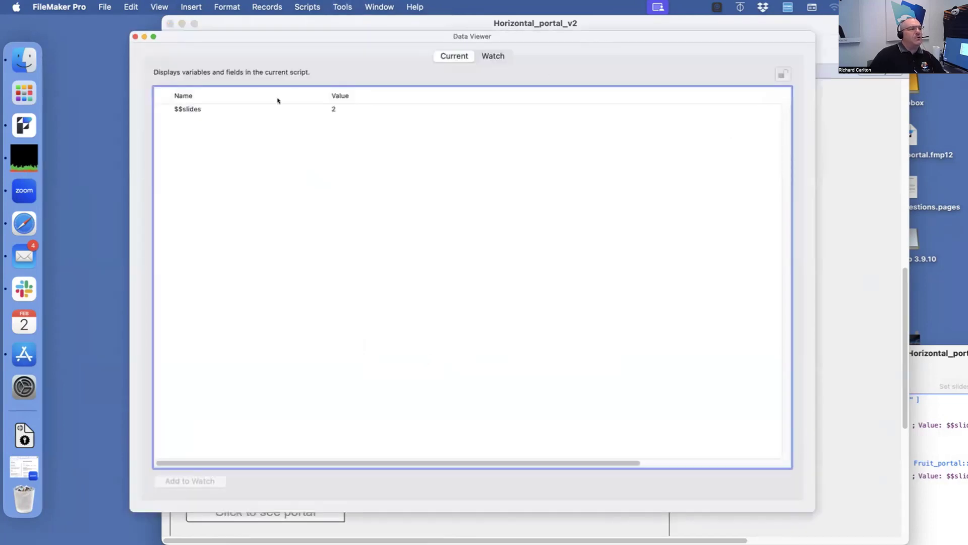
pyautogui.click(247, 110)
pyautogui.doubleClick(336, 110)
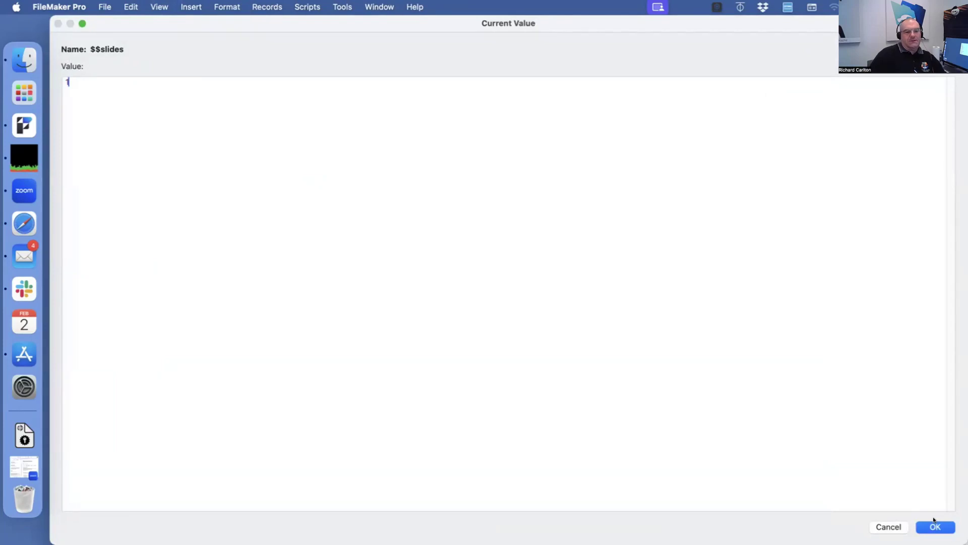
pyautogui.click(935, 527)
pyautogui.press('super+s')
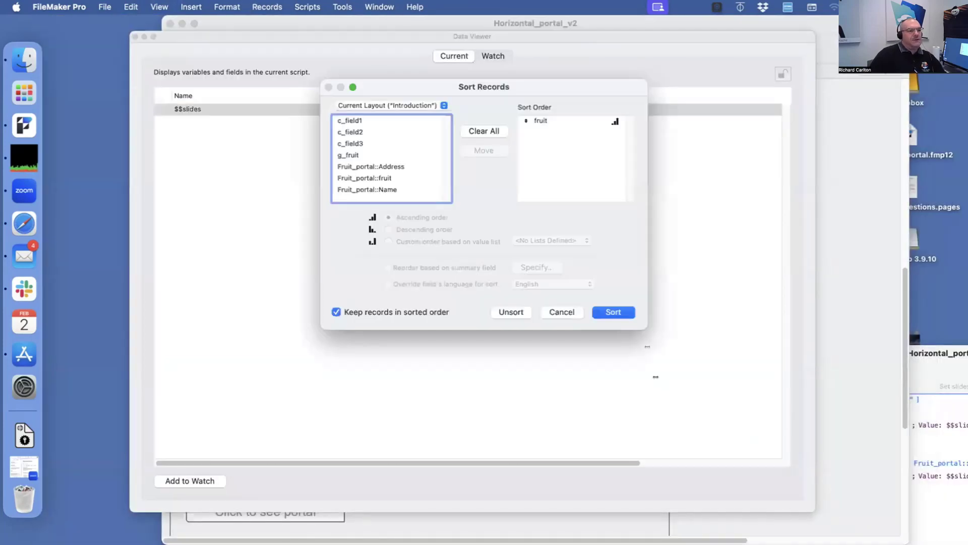
pyautogui.click(558, 312)
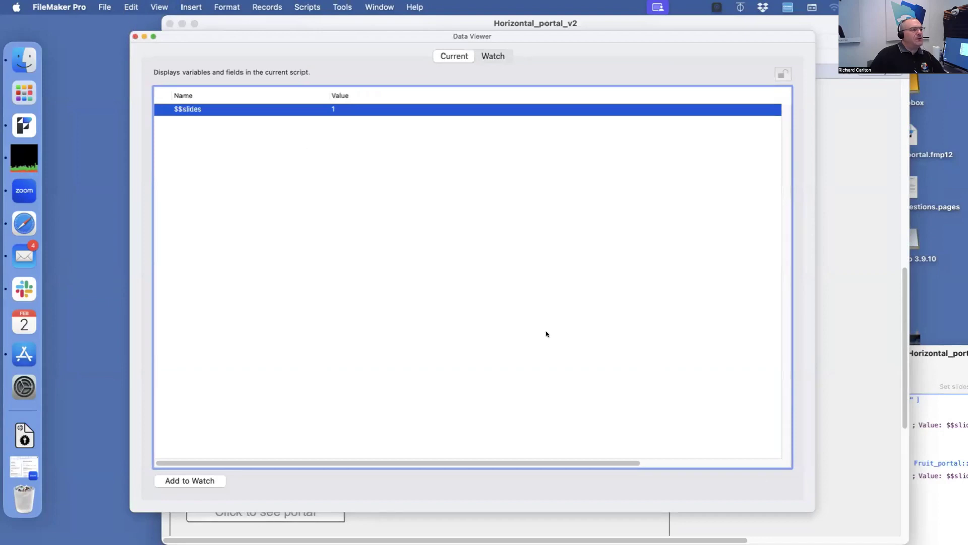
# Shrink the Data Viewer and place it at the lower right beside the layout window.
pyautogui.moveTo(813, 510); pyautogui.dragTo(800, 494)
pyautogui.moveTo(694, 375); pyautogui.dragTo(469, 232)
pyautogui.moveTo(275, 43); pyautogui.dragTo(825, 254)
pyautogui.moveTo(673, 28); pyautogui.dragTo(589, 28)
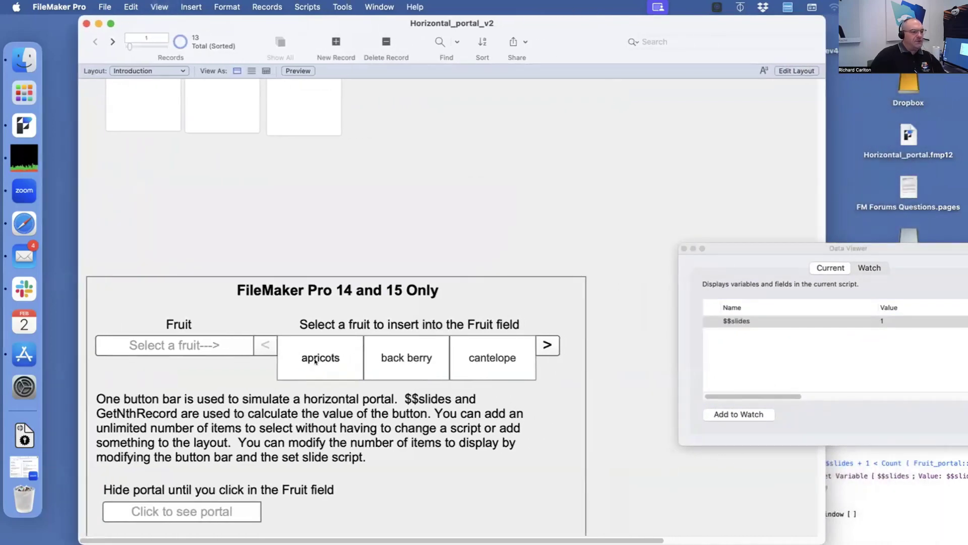
# Reset $$slides to 0 in the Data Viewer.
pyautogui.click(318, 360)
pyautogui.scroll(10, 337, 272)
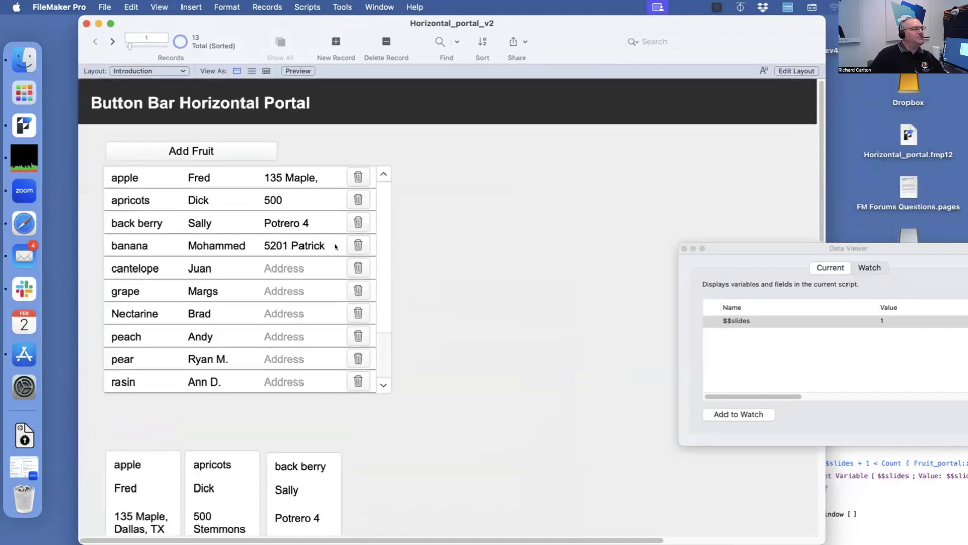
pyautogui.scroll(-10, 179, 210)
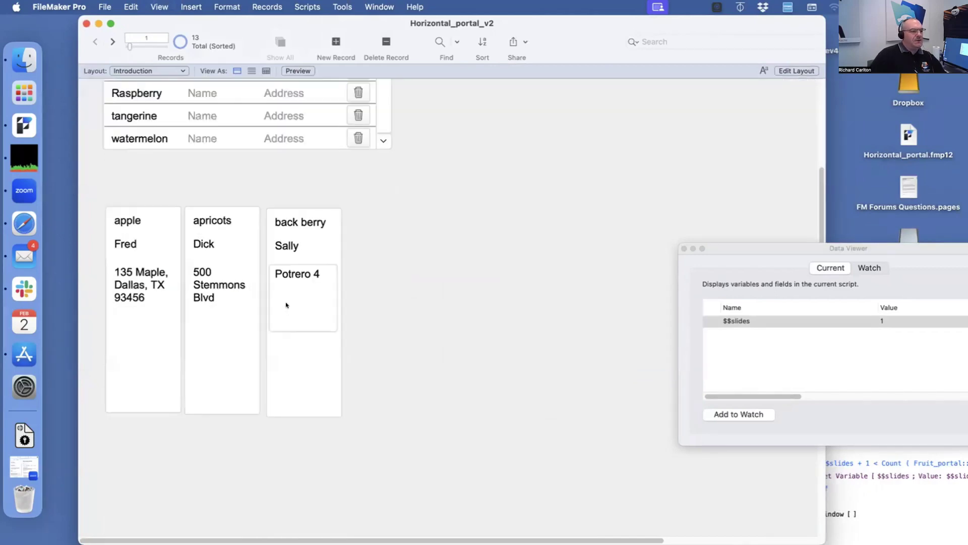
pyautogui.doubleClick(884, 319)
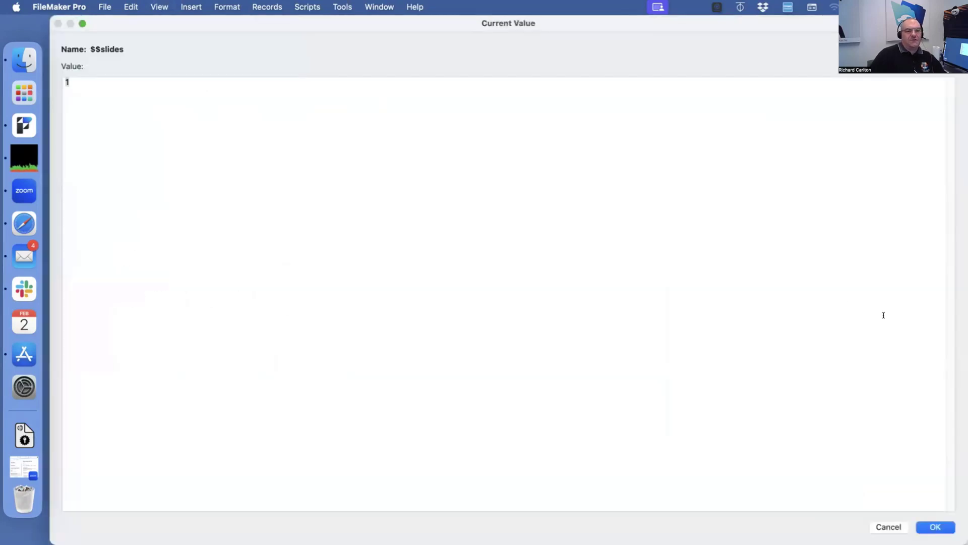
pyautogui.write('0')
pyautogui.press('Return')
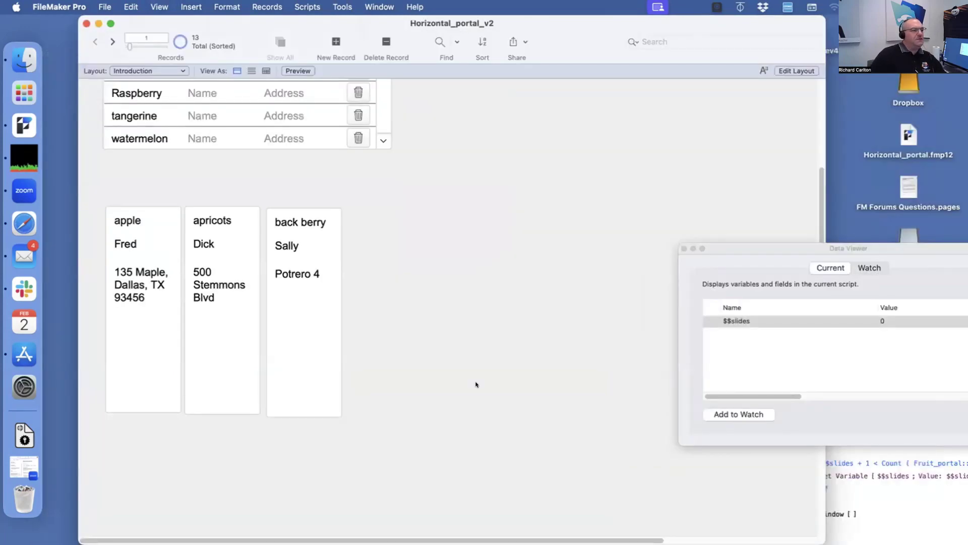
# Pick apple in the Fruit field and scroll to the 14 and 15 Only button-bar section.
pyautogui.scroll(5, 480, 335)
pyautogui.scroll(-5, 544, 335)
pyautogui.scroll(5, 544, 337)
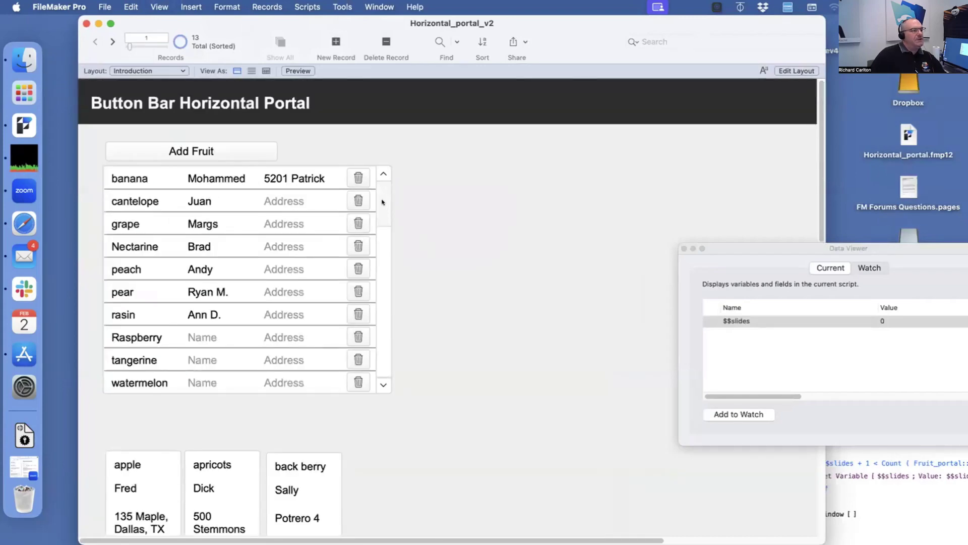
pyautogui.scroll(3, 381, 202)
pyautogui.scroll(-5, 626, 421)
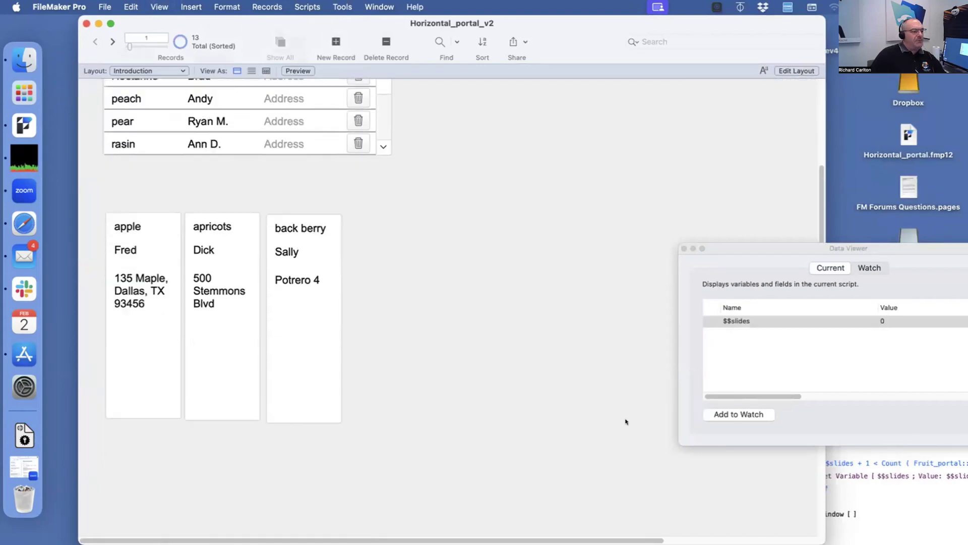
pyautogui.scroll(-5, 625, 421)
pyautogui.click(316, 438)
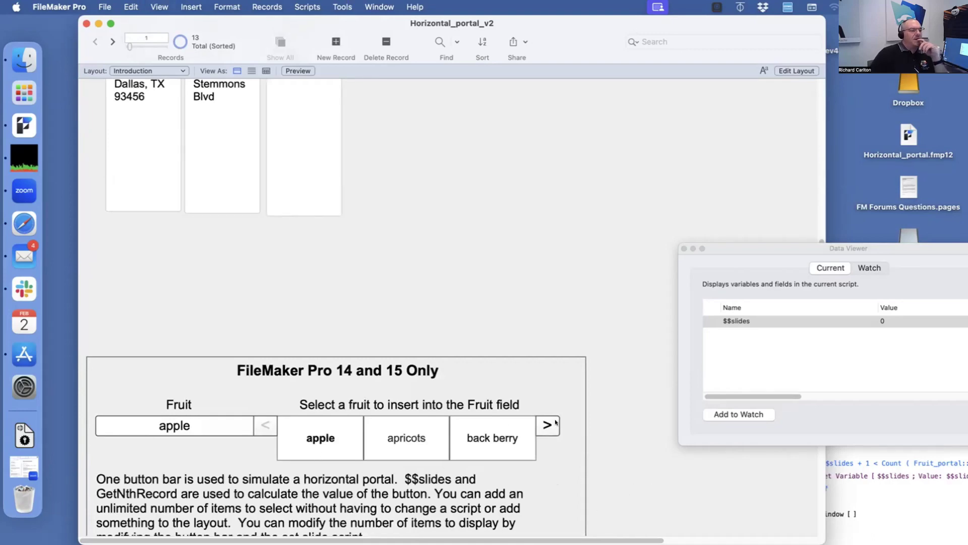
pyautogui.scroll(5, 363, 270)
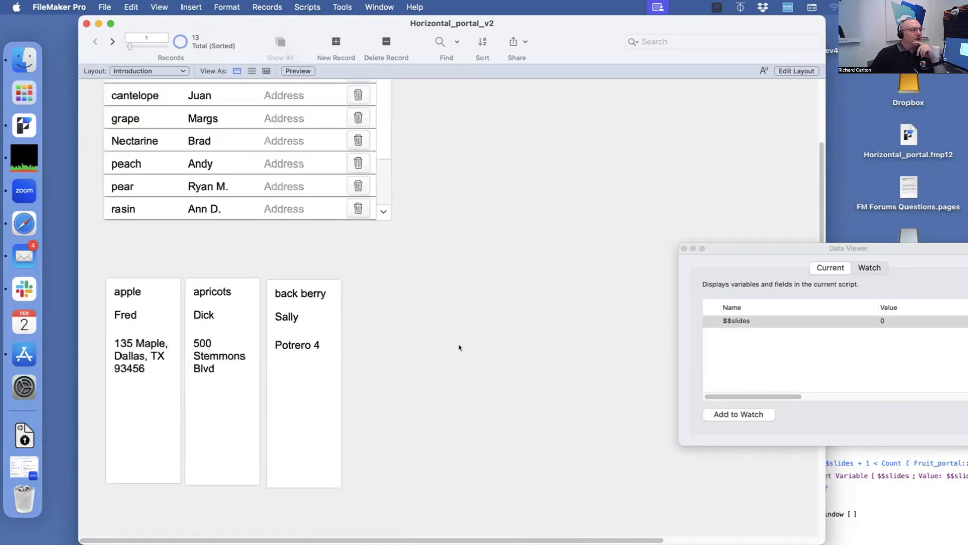
pyautogui.scroll(2, 177, 140)
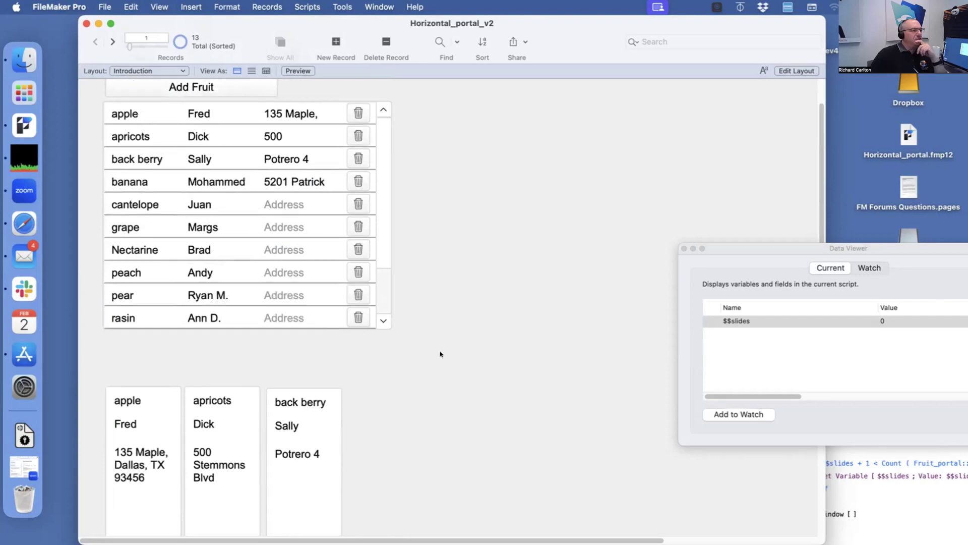
pyautogui.scroll(-7, 439, 356)
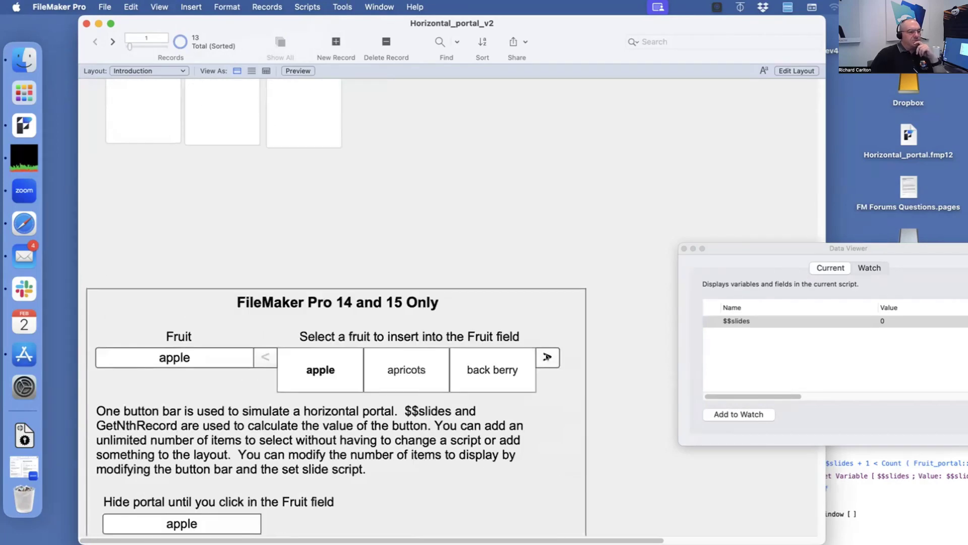
# Advance the button bar with > until it shows grape, Nectarine and peach at $$slides 5.
pyautogui.click(547, 356)
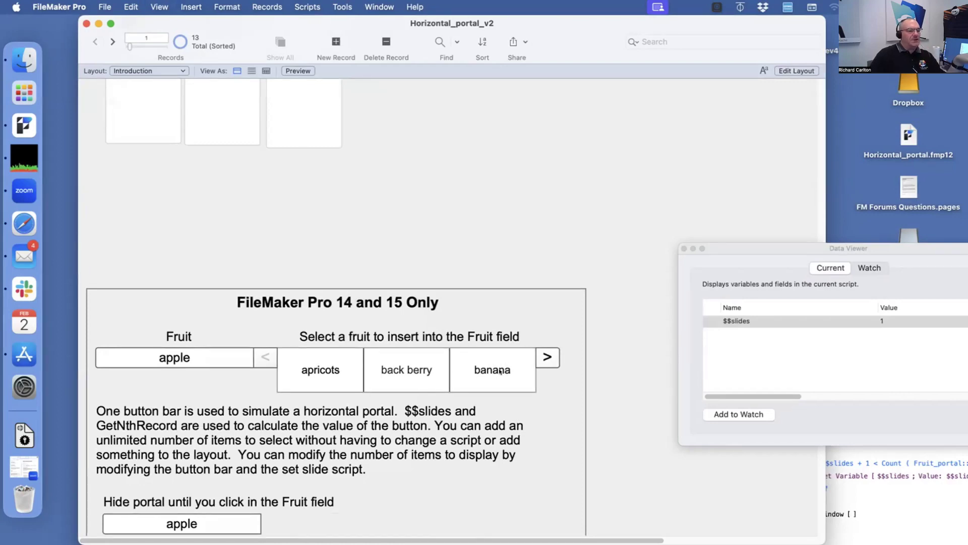
pyautogui.click(548, 358)
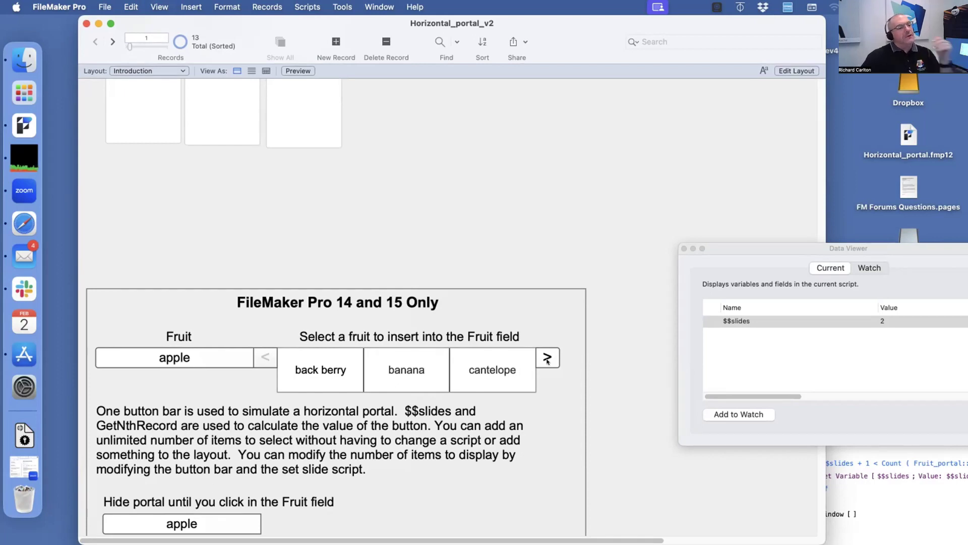
pyautogui.click(548, 357)
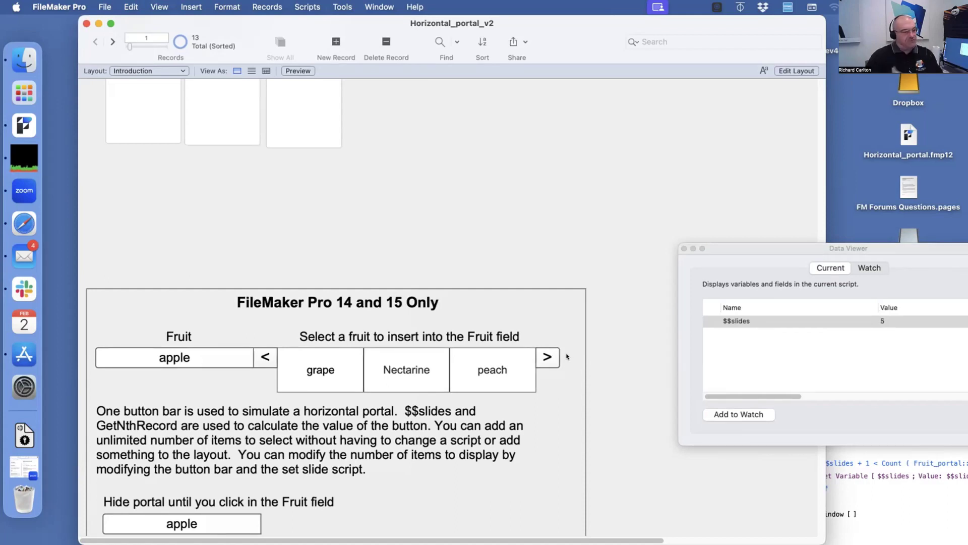
# In the 12, 13, 14 and 15 section, step the fruit bars forward one item and back again.
pyautogui.scroll(-5, 442, 384)
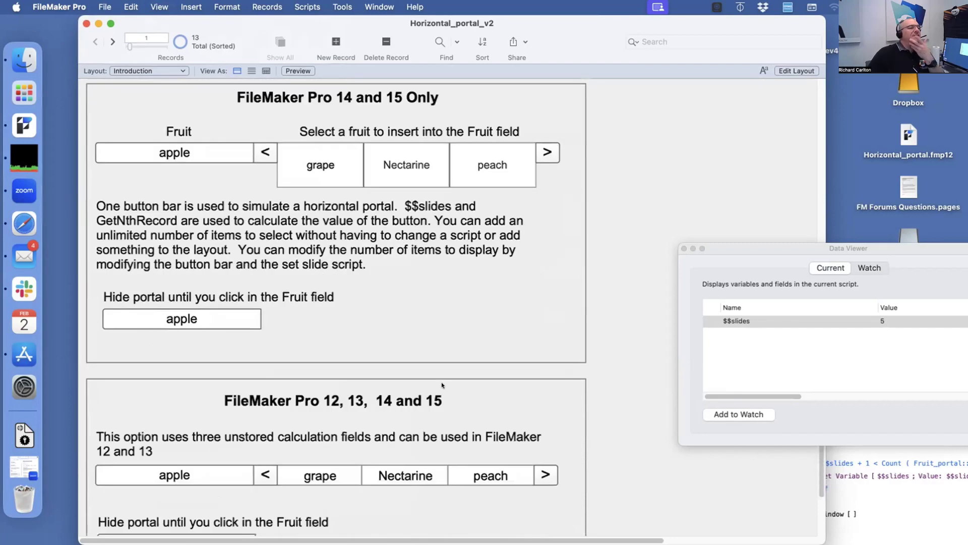
pyautogui.scroll(12, 441, 383)
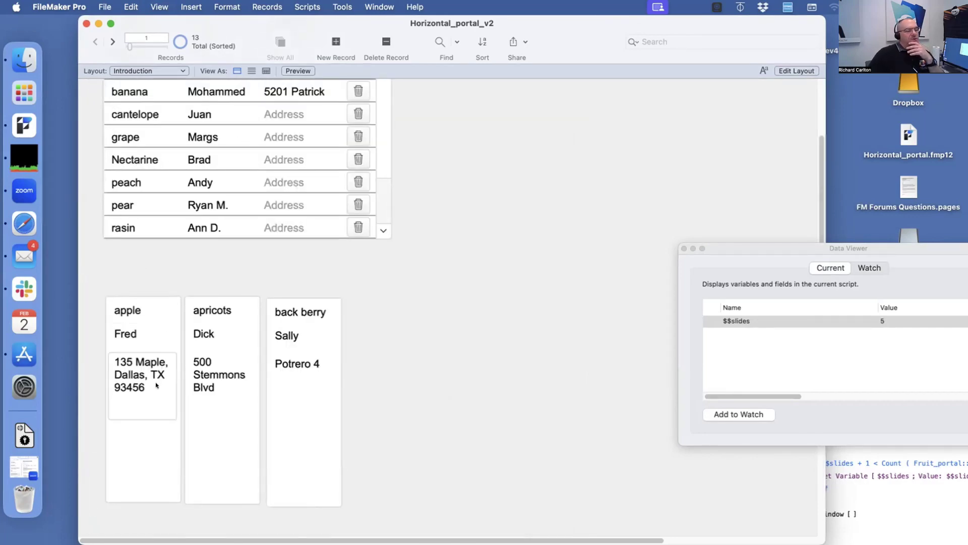
pyautogui.scroll(-8, 286, 384)
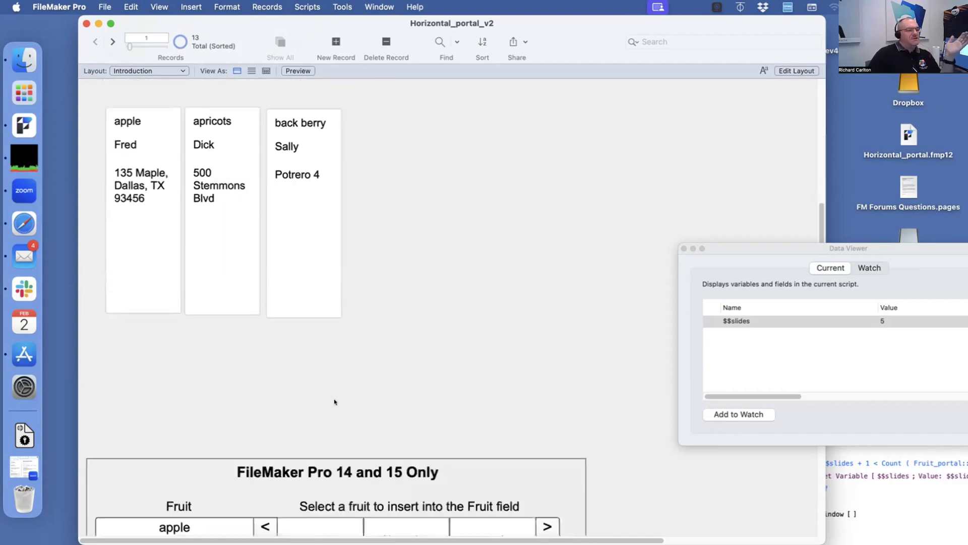
pyautogui.scroll(-5, 364, 420)
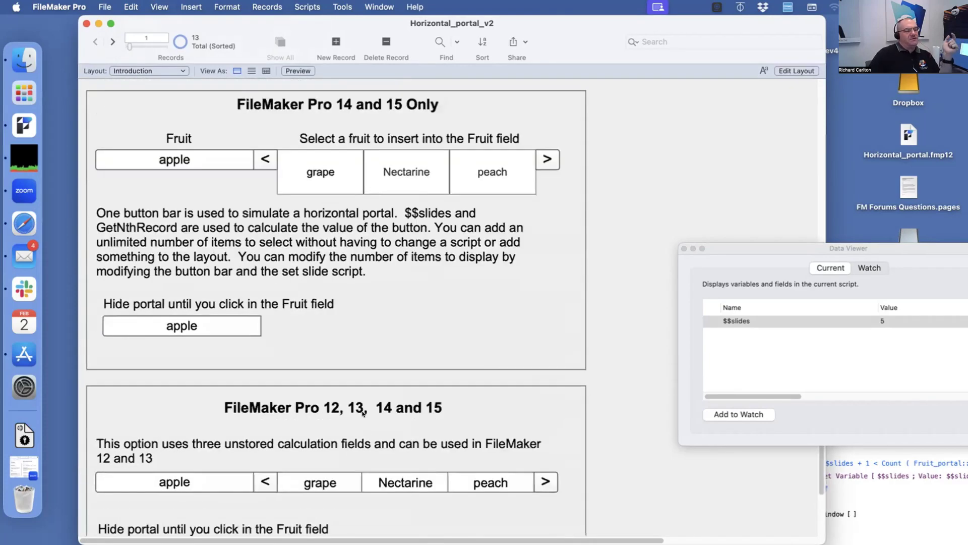
pyautogui.scroll(4, 378, 417)
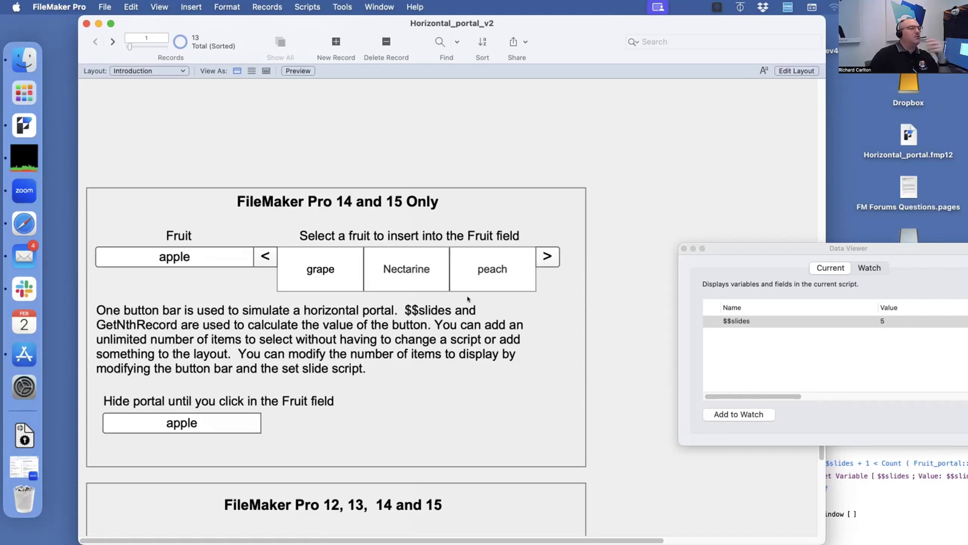
pyautogui.scroll(-4, 467, 299)
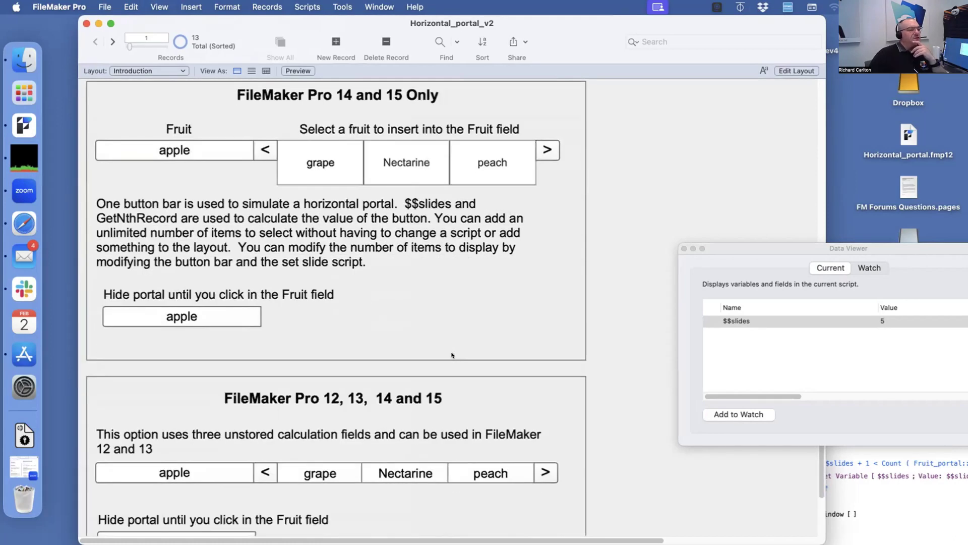
pyautogui.scroll(4, 451, 355)
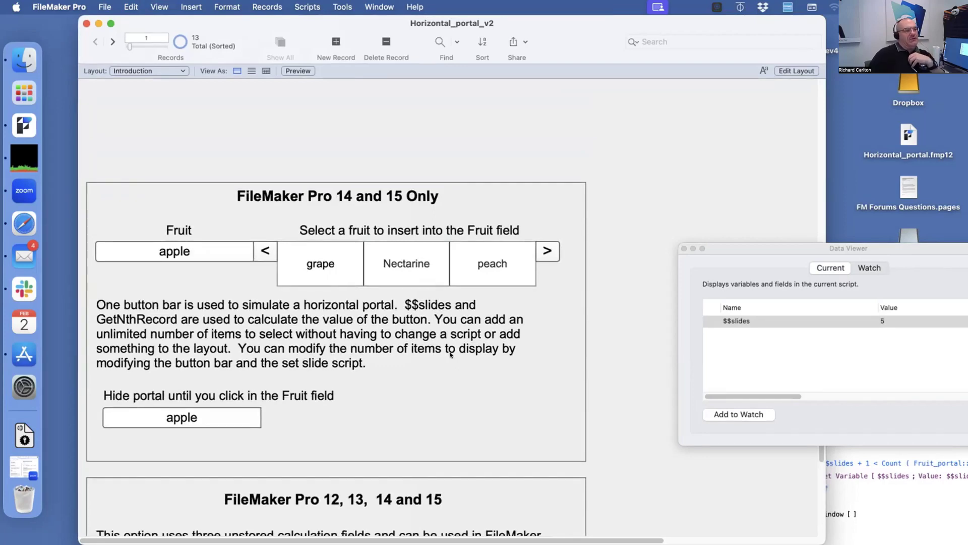
pyautogui.scroll(-6, 451, 354)
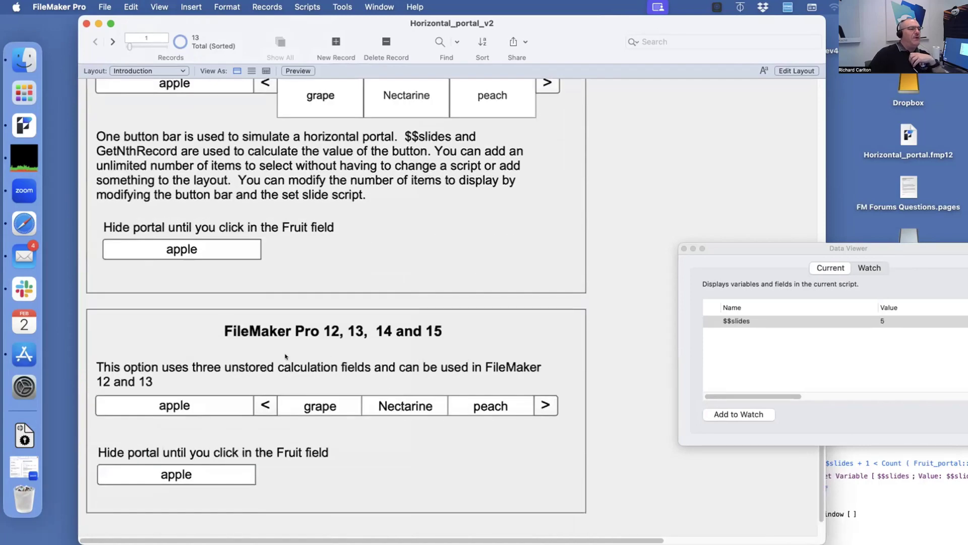
pyautogui.click(544, 404)
pyautogui.click(264, 405)
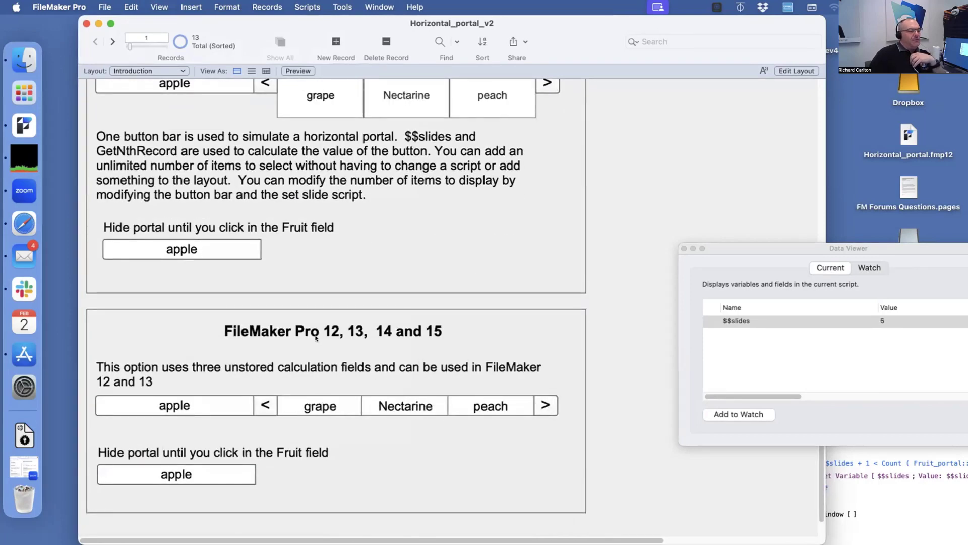
# Switch the Introduction layout to Layout mode with Cmd+L.
pyautogui.scroll(-2, 418, 390)
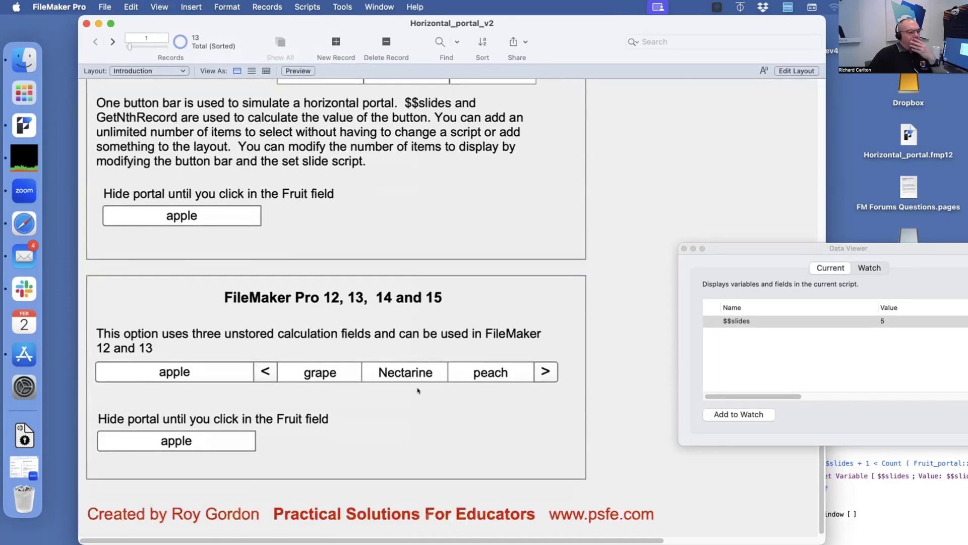
pyautogui.scroll(4, 418, 390)
pyautogui.scroll(-4, 417, 390)
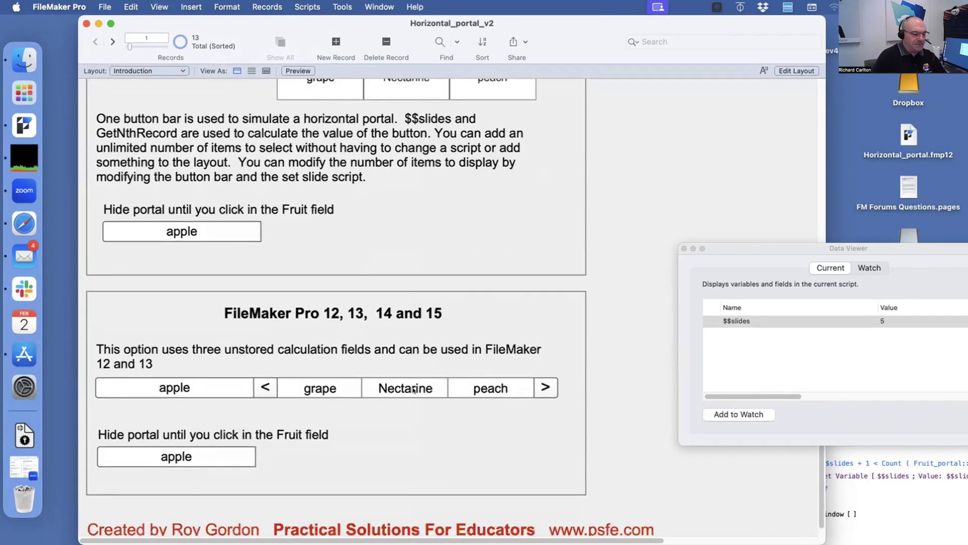
pyautogui.press('super+l')
# Inspect the c_field1, c_field2 and c_field3 calculation fields, then return to Browse mode.
pyautogui.click(468, 405)
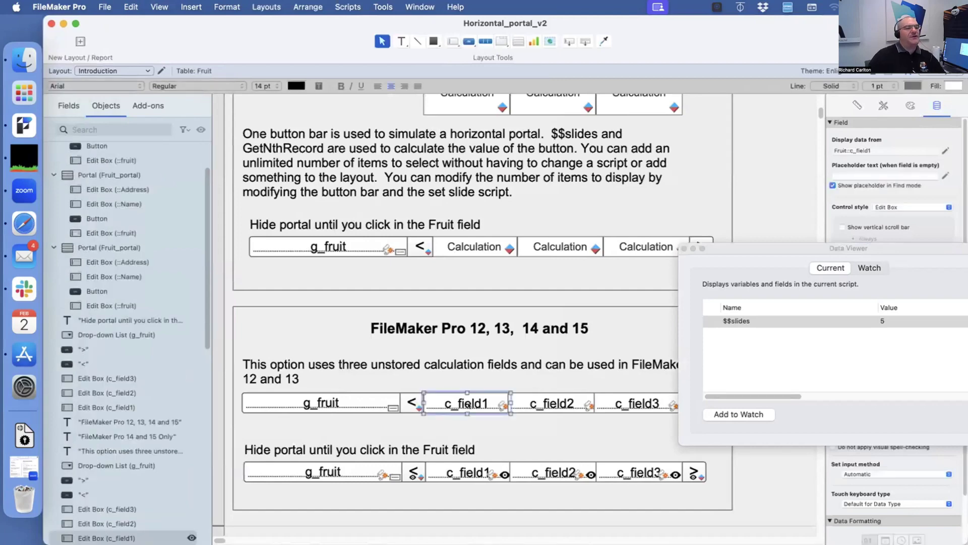
pyautogui.click(546, 396)
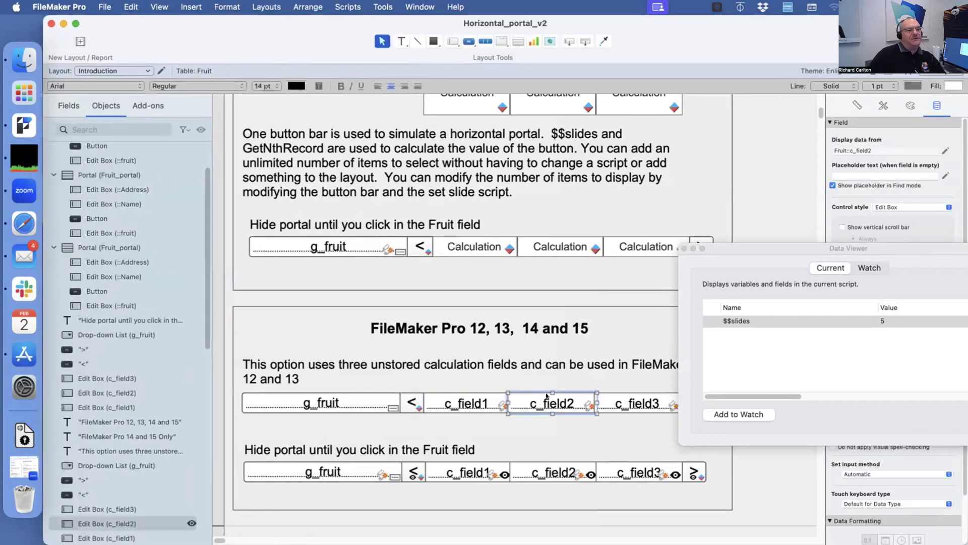
pyautogui.click(613, 405)
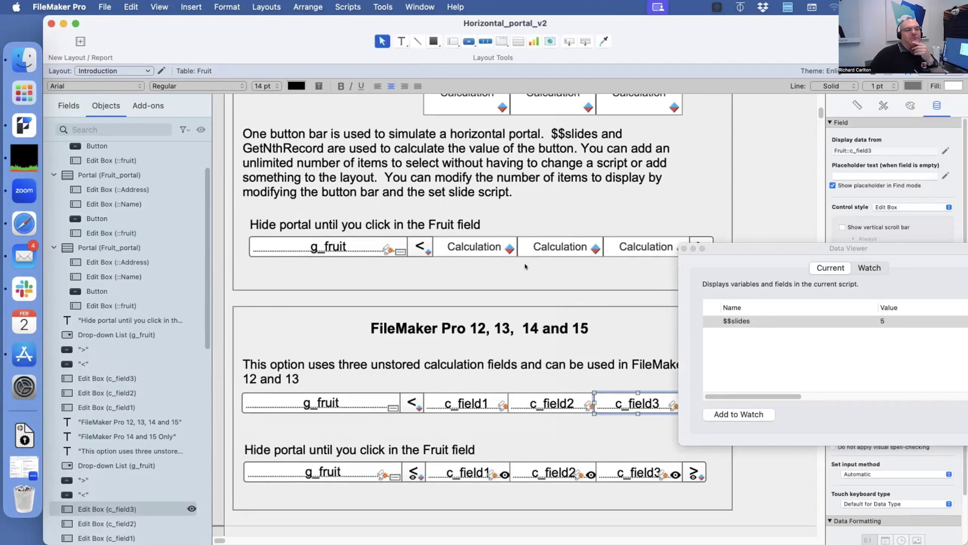
pyautogui.scroll(-5, 538, 277)
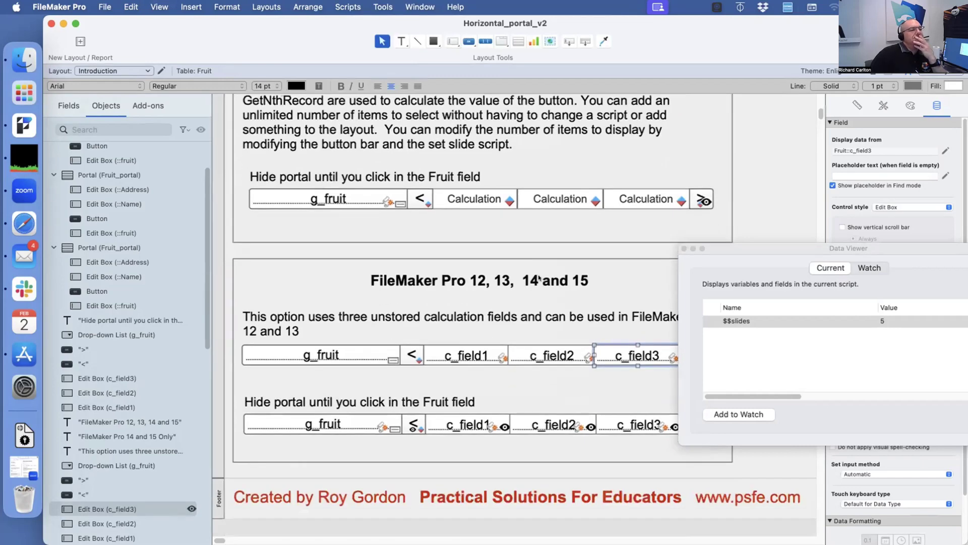
pyautogui.scroll(15, 536, 279)
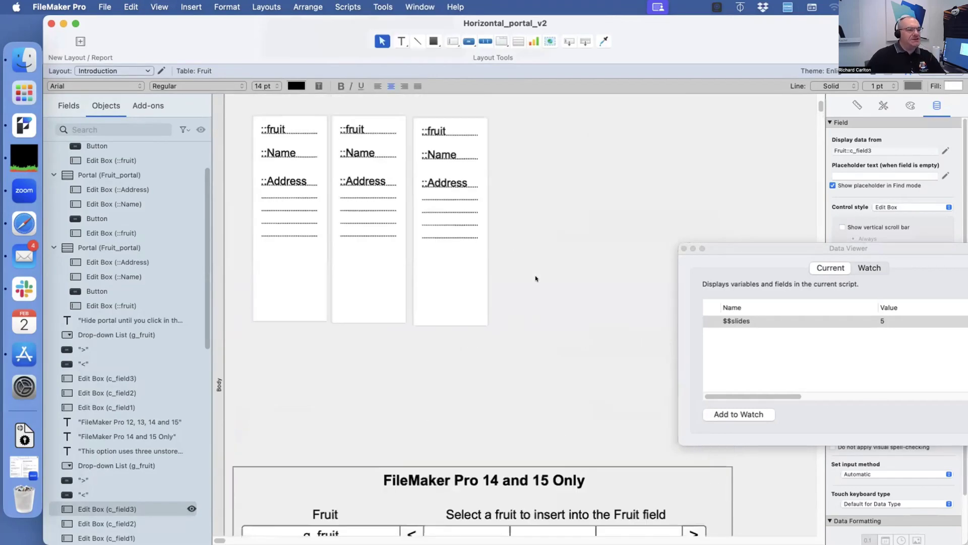
pyautogui.press('super+b')
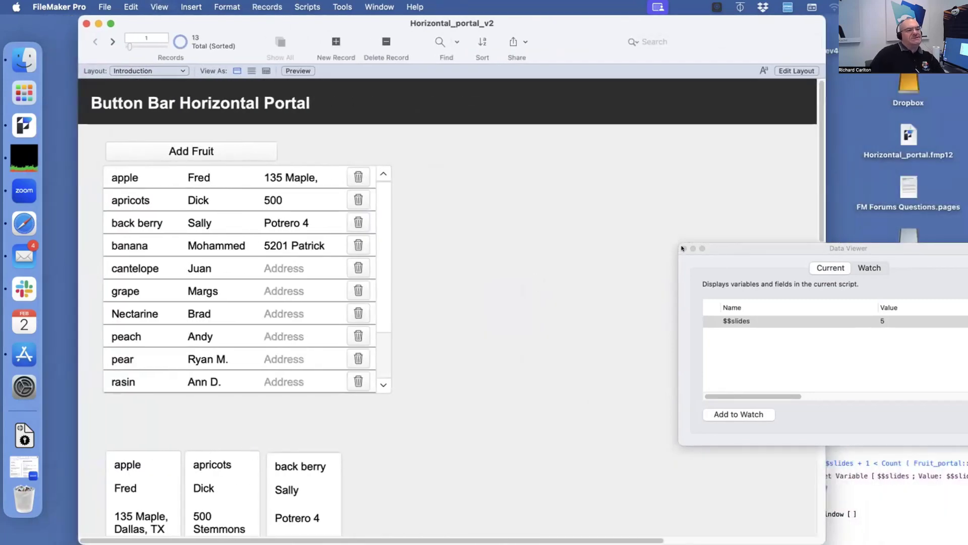
# Close the Data Viewer, the Set slides script and Script Workspace, then the Horizontal_portal_v2 window.
pyautogui.click(684, 248)
pyautogui.click(868, 366)
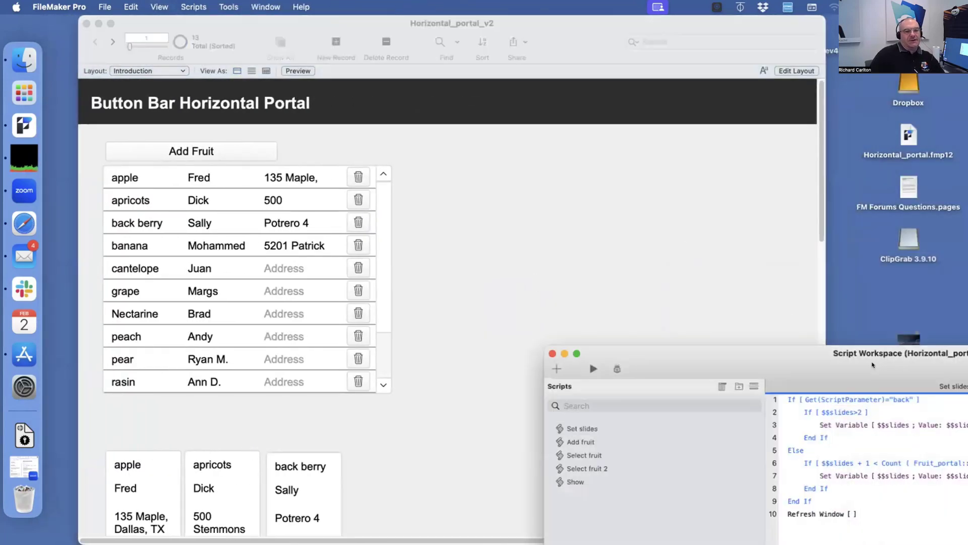
pyautogui.moveTo(833, 362); pyautogui.dragTo(700, 315)
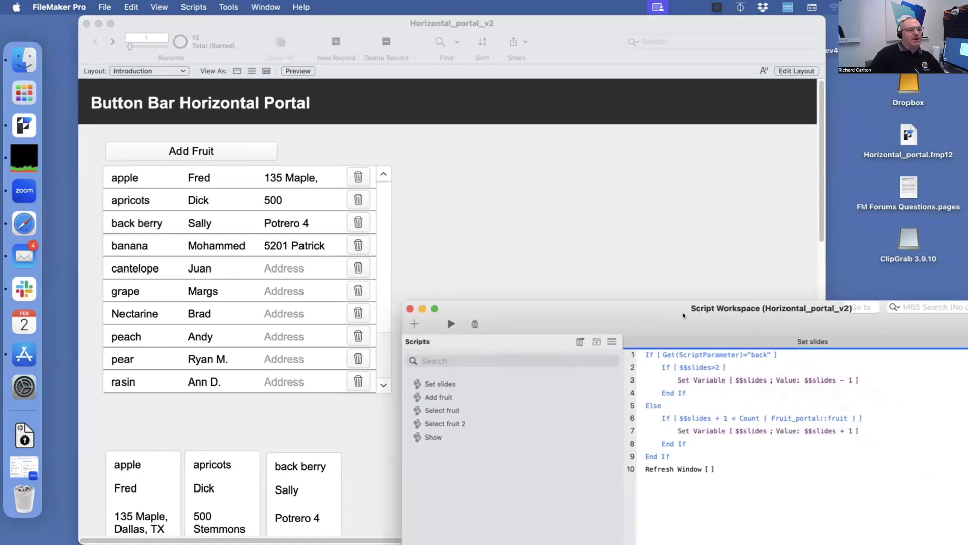
pyautogui.press('super+w')
pyautogui.press('super+w')
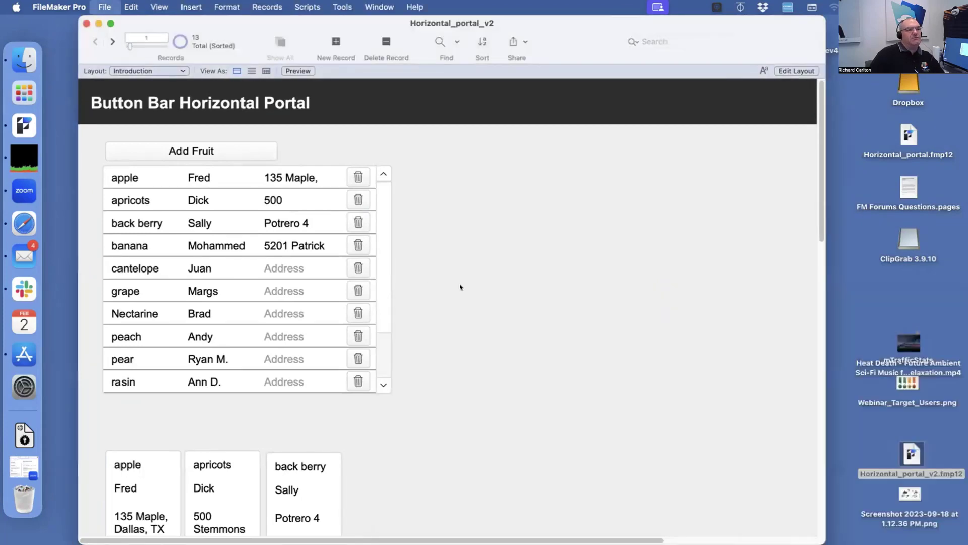
pyautogui.press('super+w')
pyautogui.press('super+q')
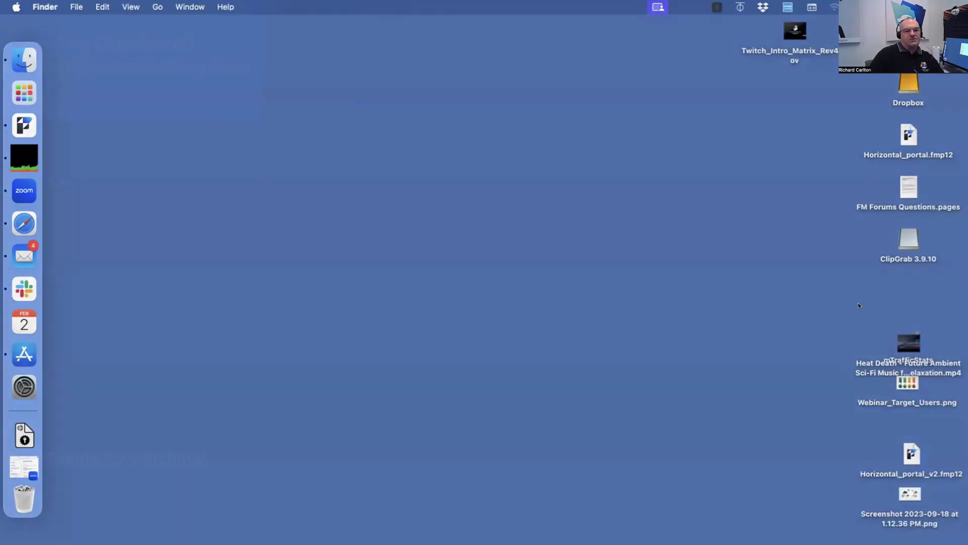